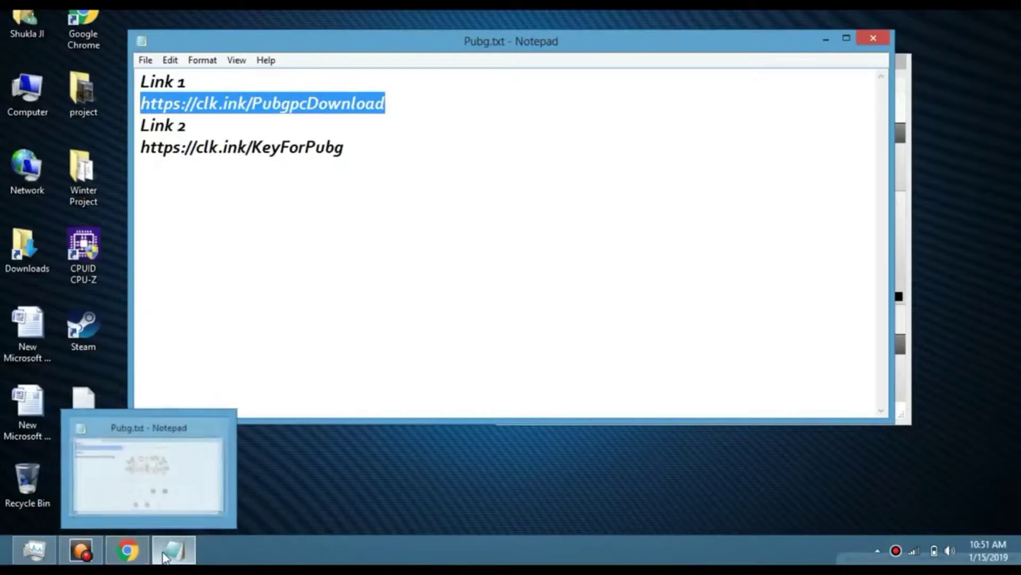
click(127, 549)
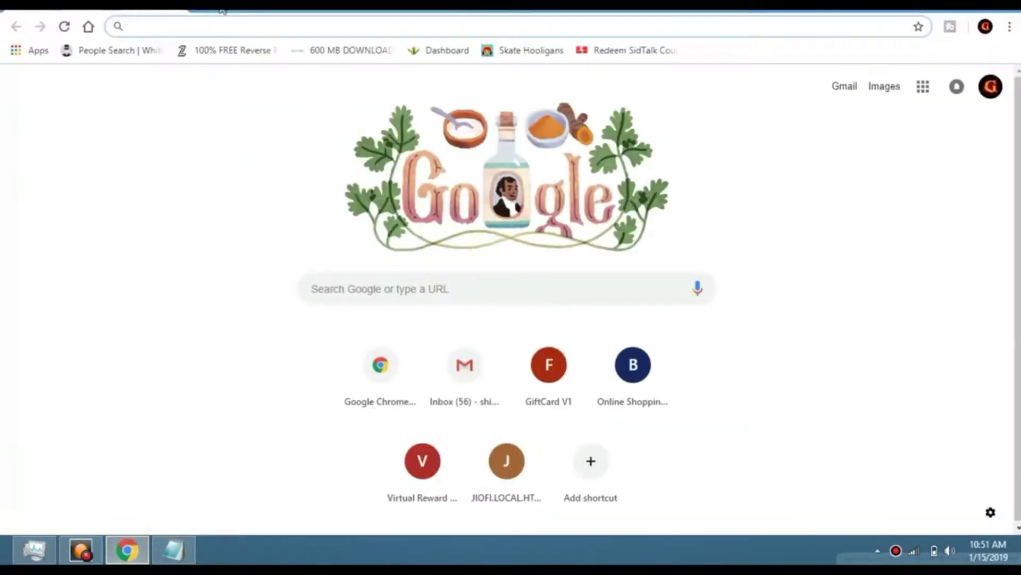
text(https://clk.ink/PubgpcDownload)
key(Return)
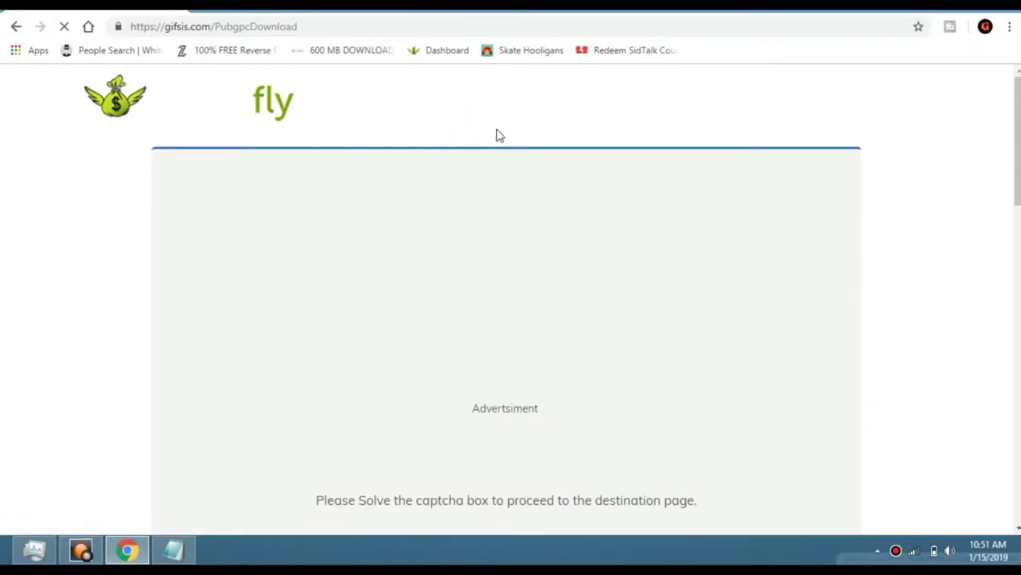
- Wait for the captcha box on the PubgpcDownload page to load, confirm not being a robot, and continue
scroll(615, 168, down, 3)
scroll(608, 279, down, 1)
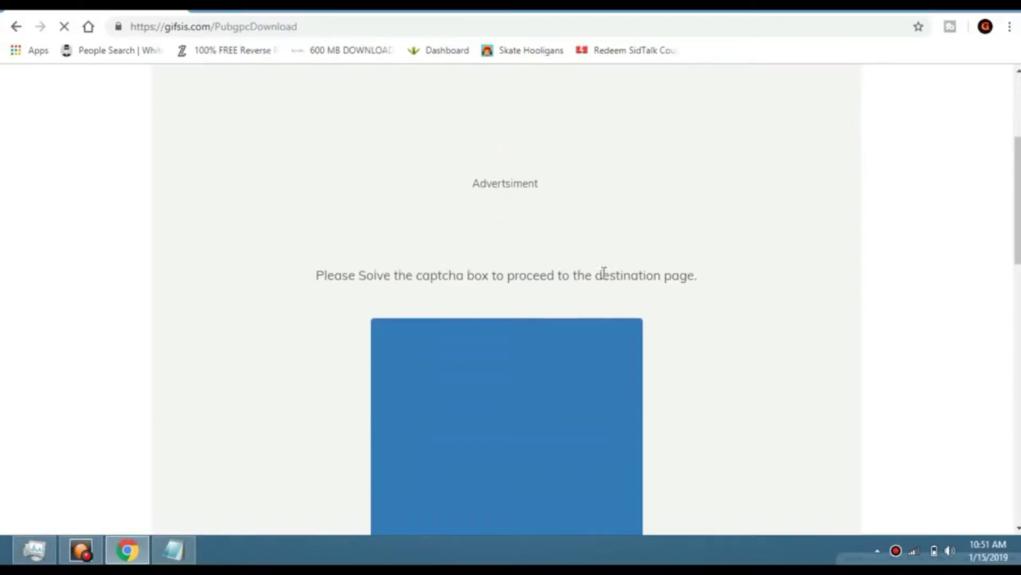
drag(324, 271, 484, 321)
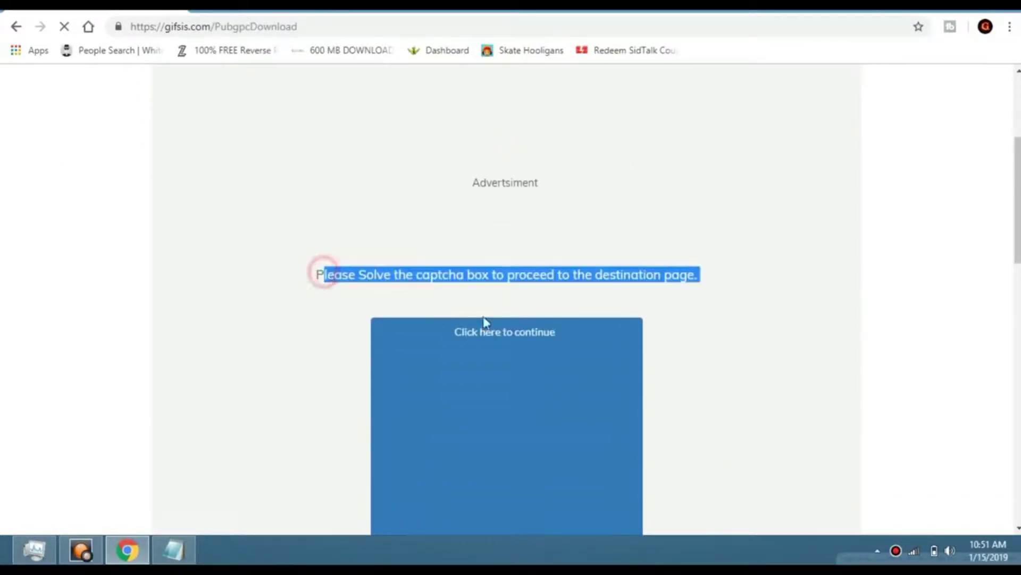
click(612, 243)
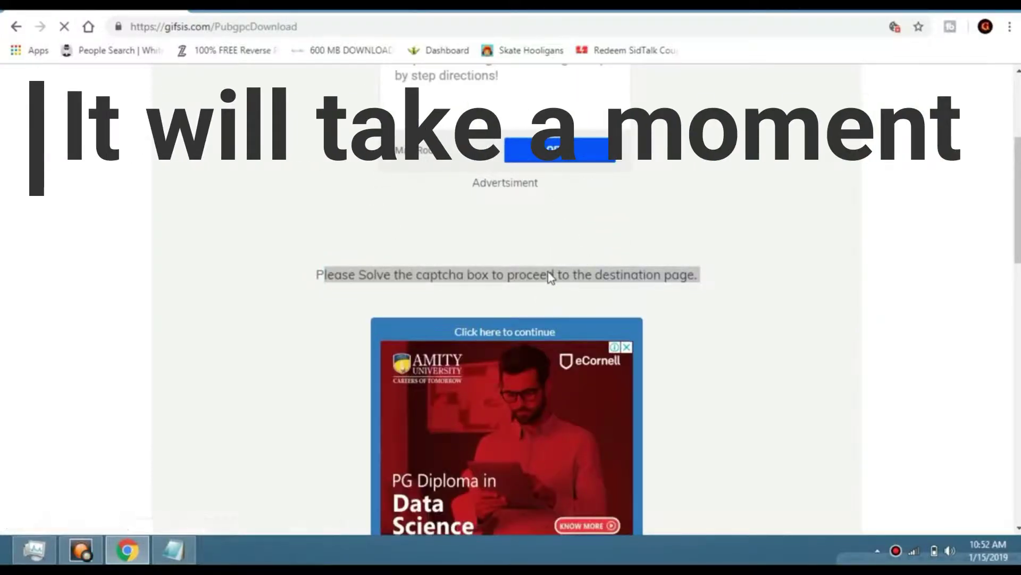
scroll(507, 150, down, 1)
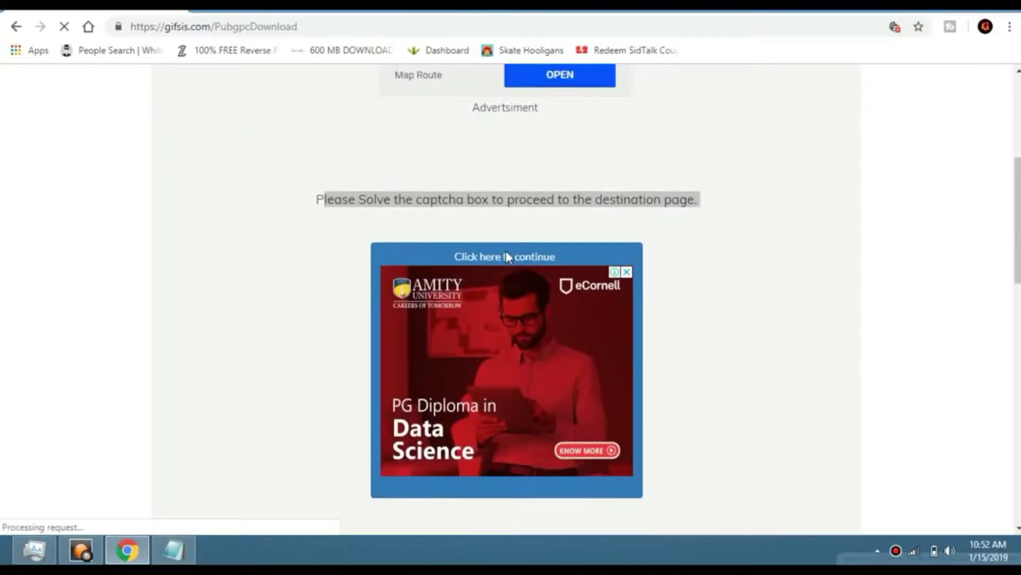
click(546, 194)
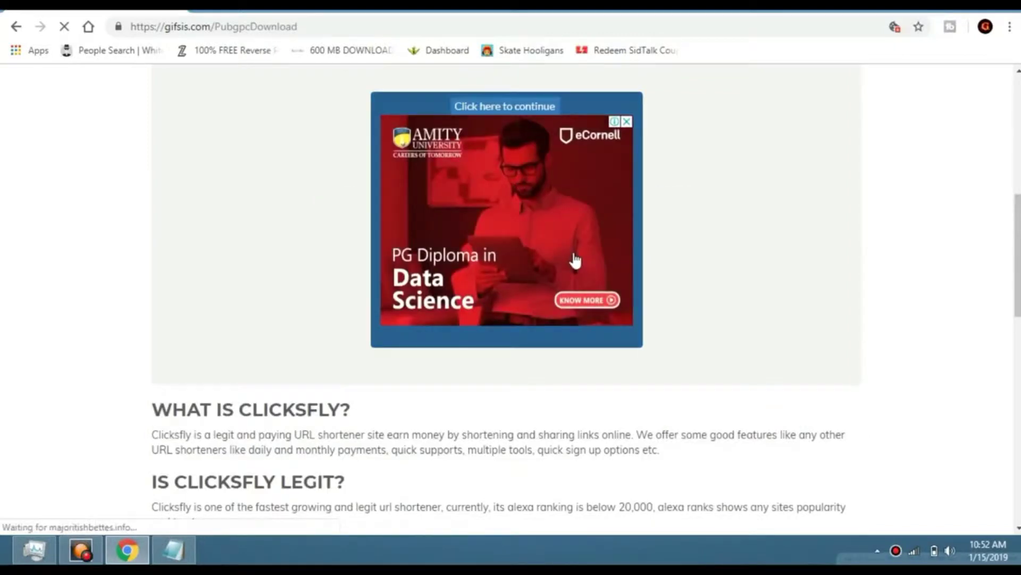
scroll(691, 265, down, 3)
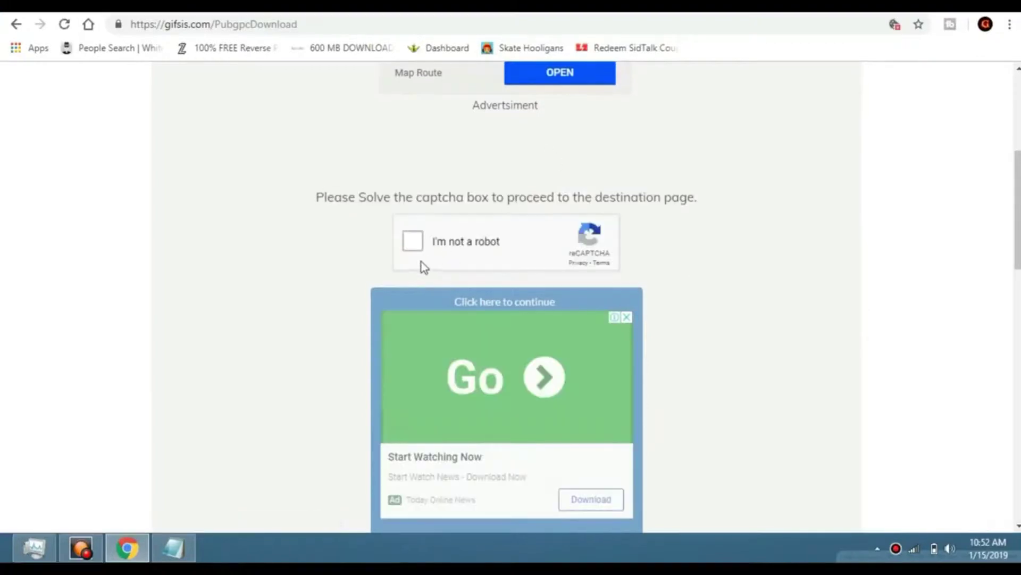
click(418, 236)
scroll(511, 226, down, 1)
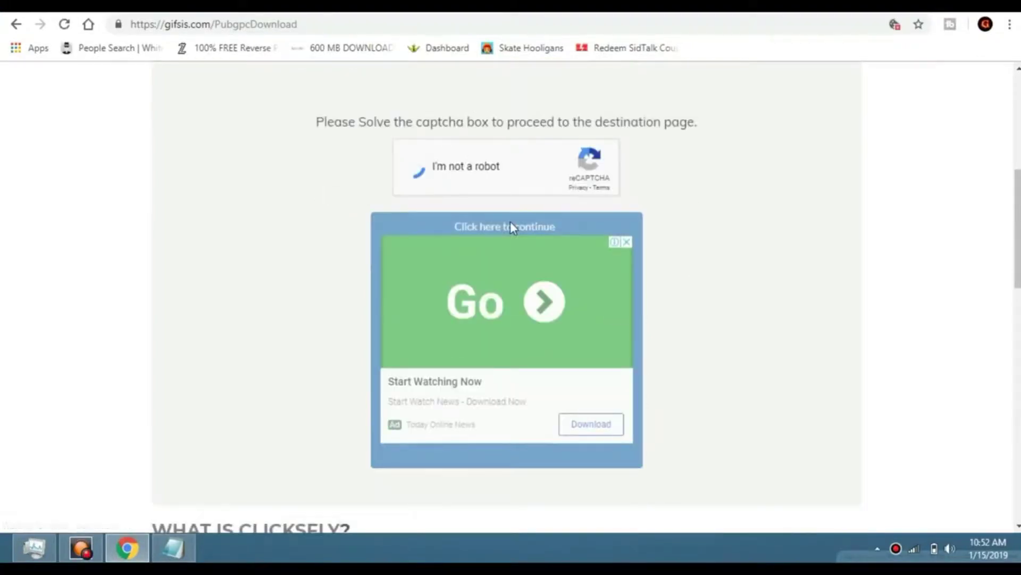
click(510, 232)
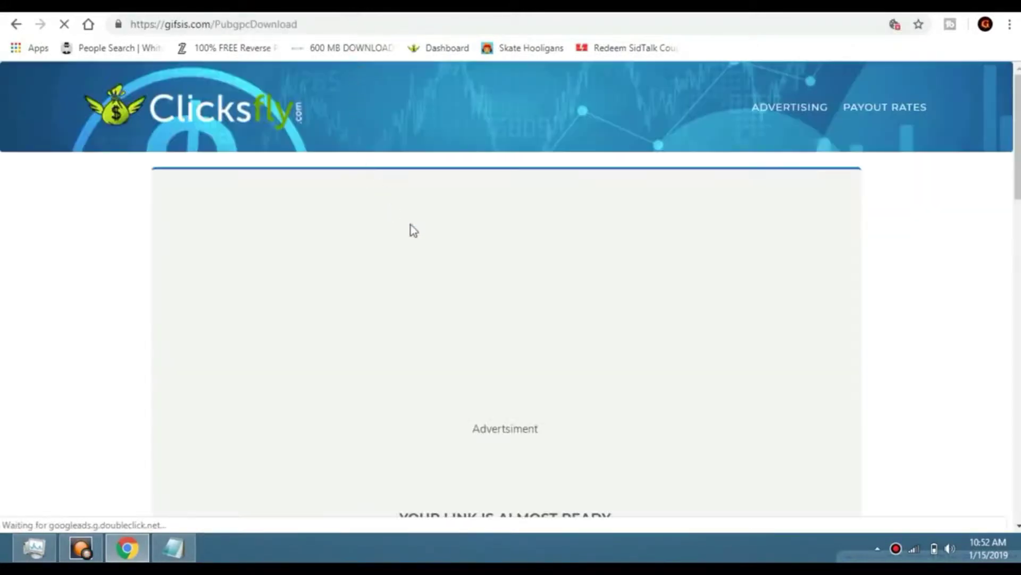
- Wait for the countdown on the PubgpcDownload page to finish and get the link
scroll(615, 306, down, 1)
scroll(614, 303, down, 2)
click(497, 350)
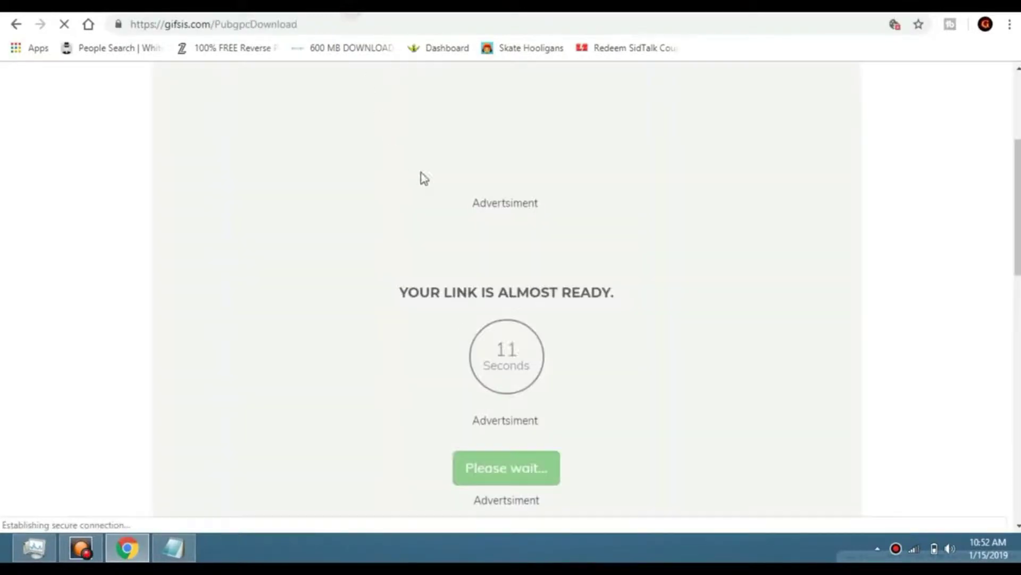
scroll(566, 253, down, 3)
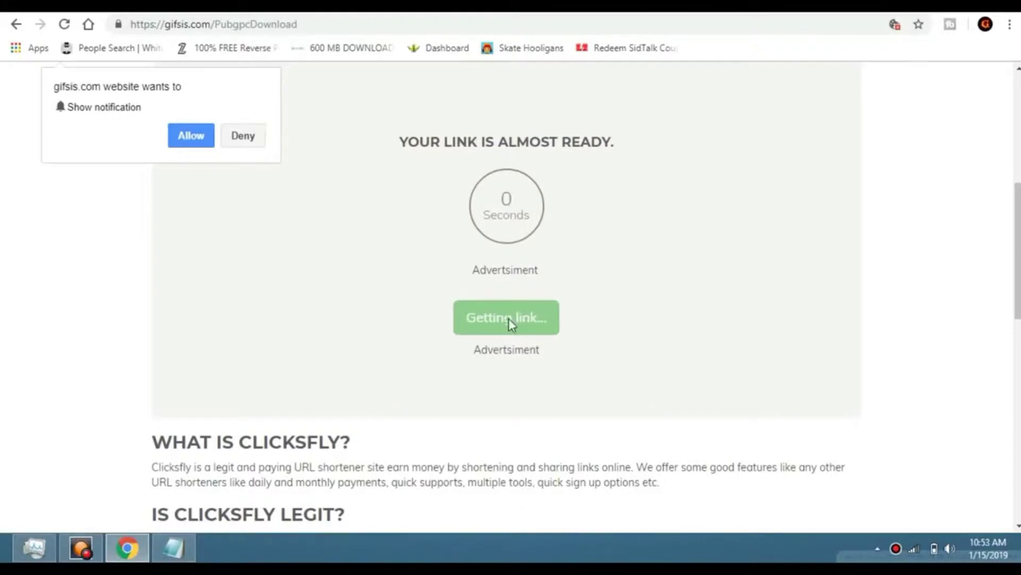
click(508, 319)
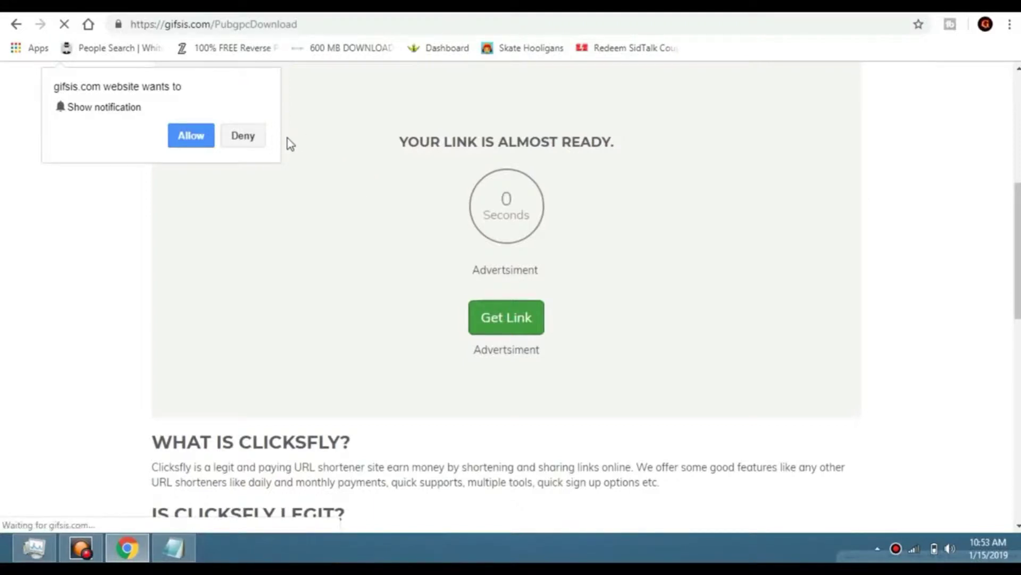
- Confirm the captcha on the PubgDownload page and continue to its countdown
scroll(593, 311, down, 3)
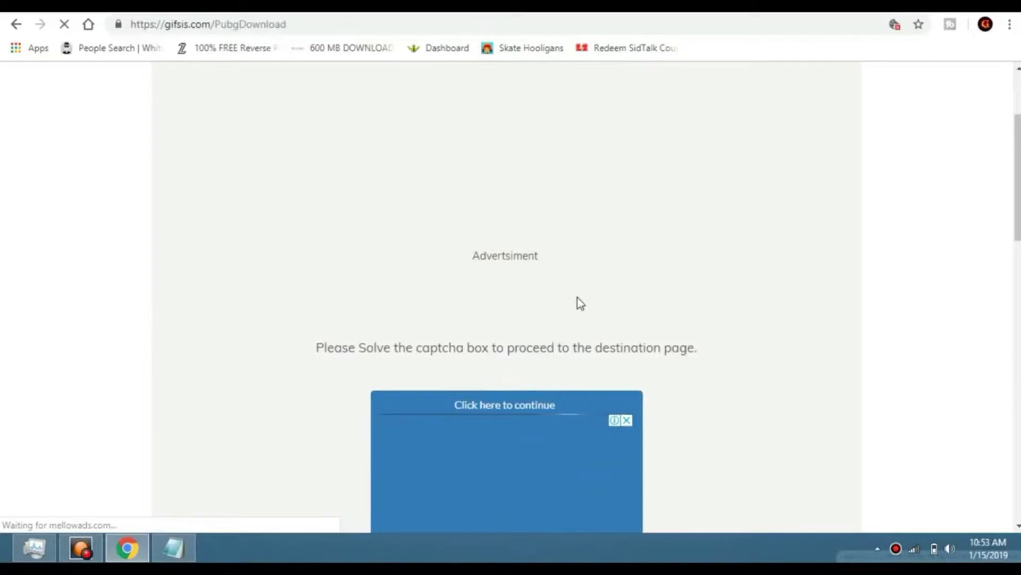
scroll(581, 303, down, 3)
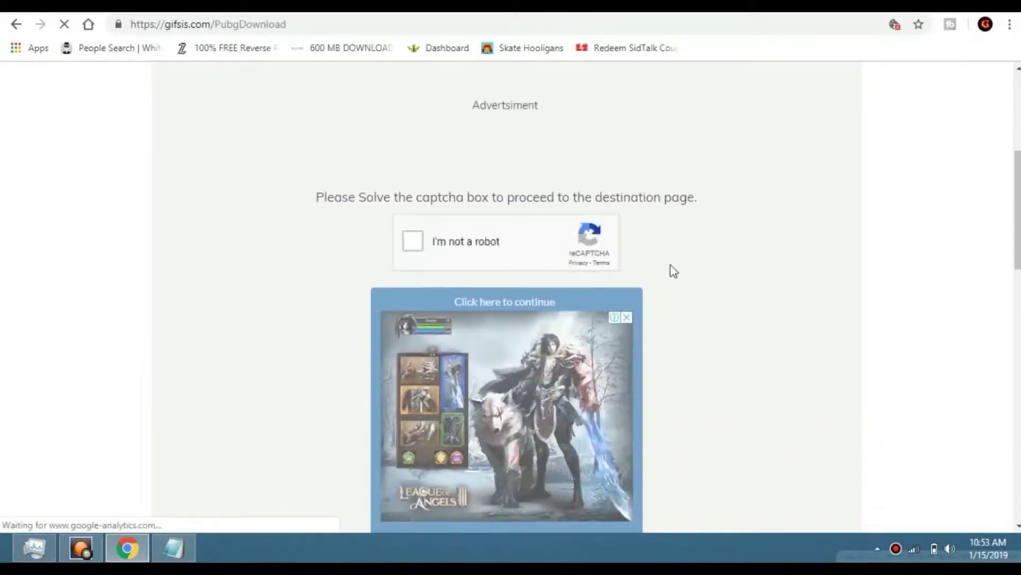
click(418, 242)
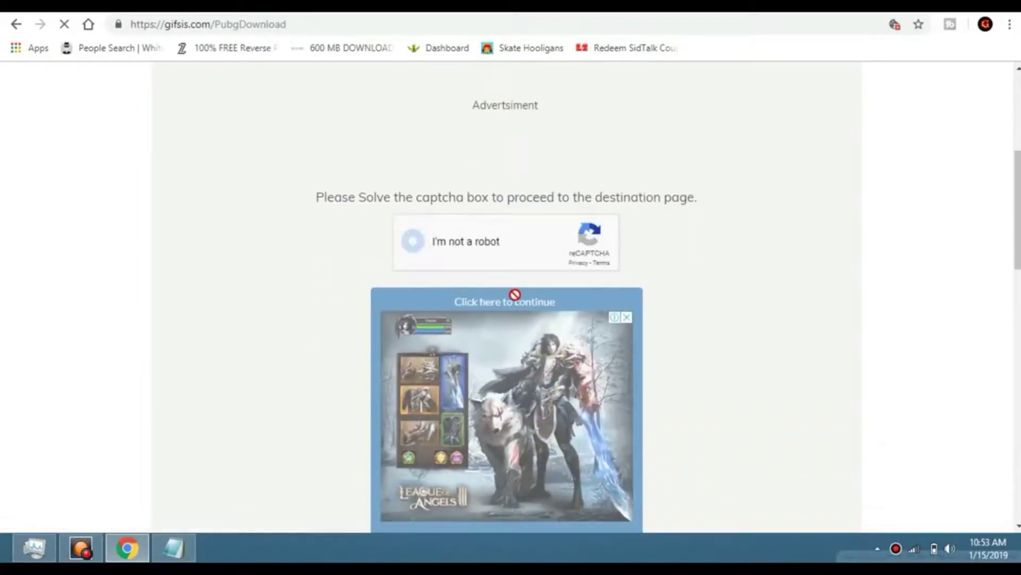
click(508, 298)
- Deny the site's notification request and, once the countdown ends, get the link to the archive's MEGA download page
scroll(685, 235, down, 4)
scroll(686, 236, down, 4)
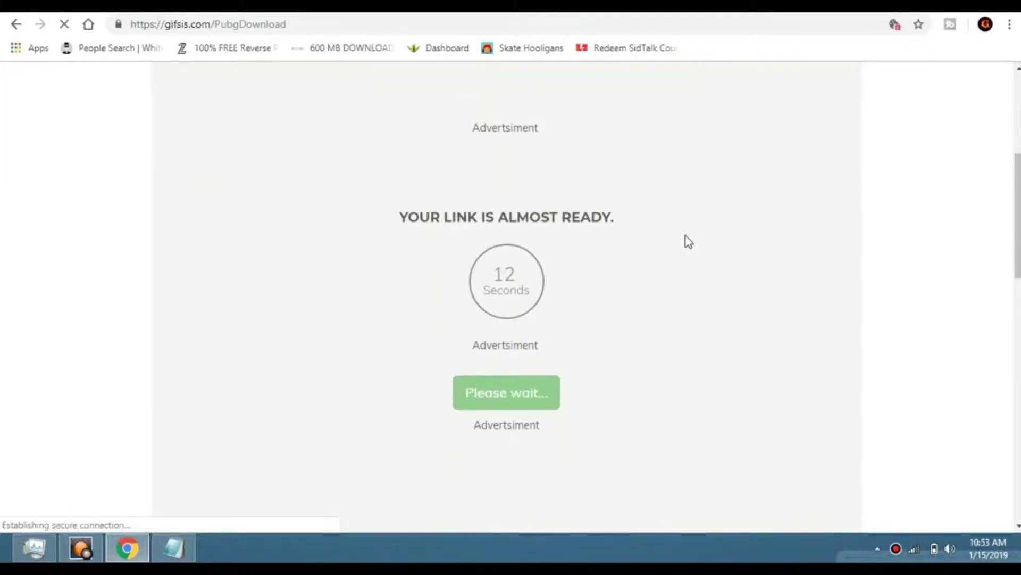
scroll(685, 235, up, 1)
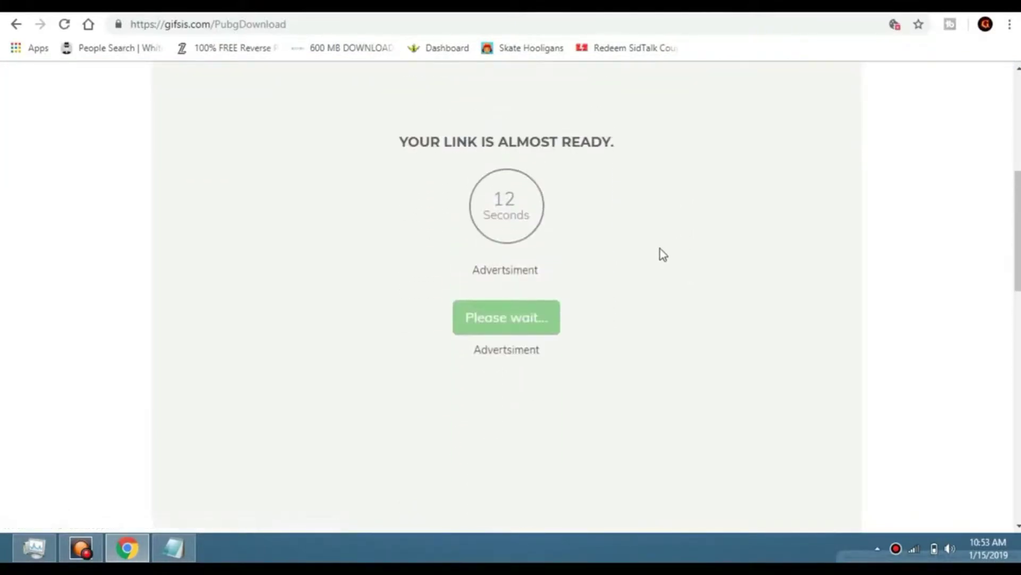
scroll(641, 244, down, 1)
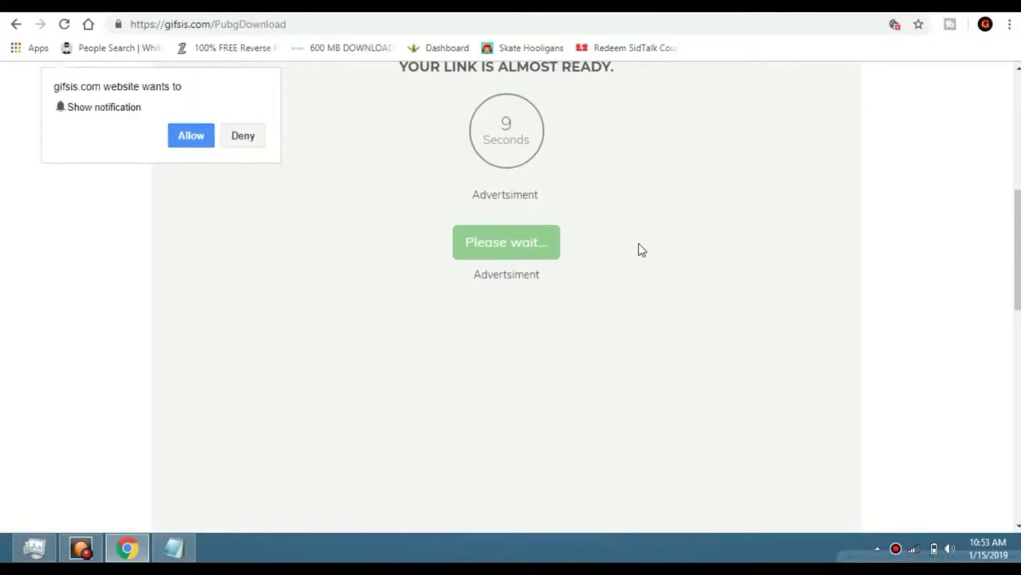
click(248, 131)
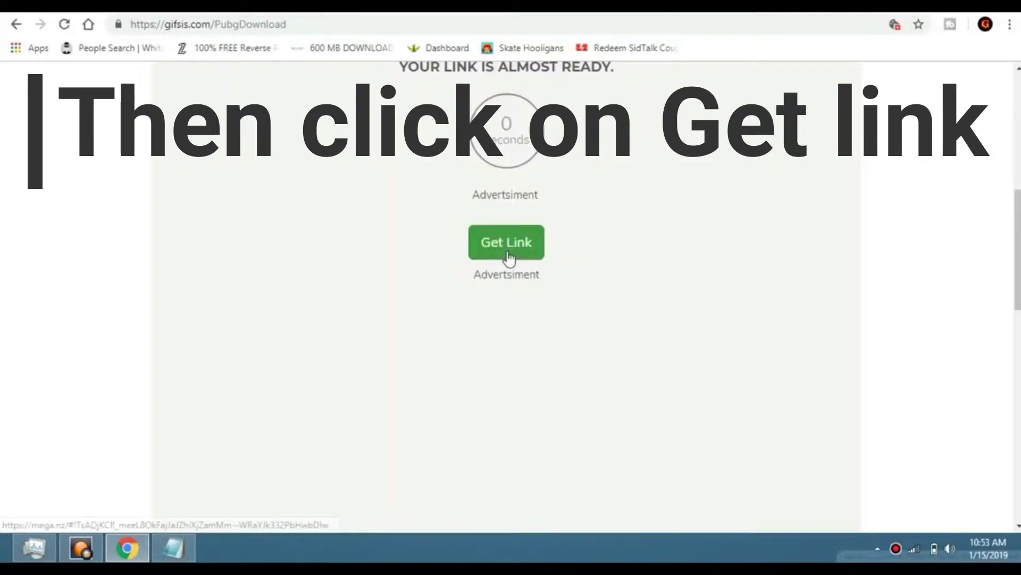
click(506, 256)
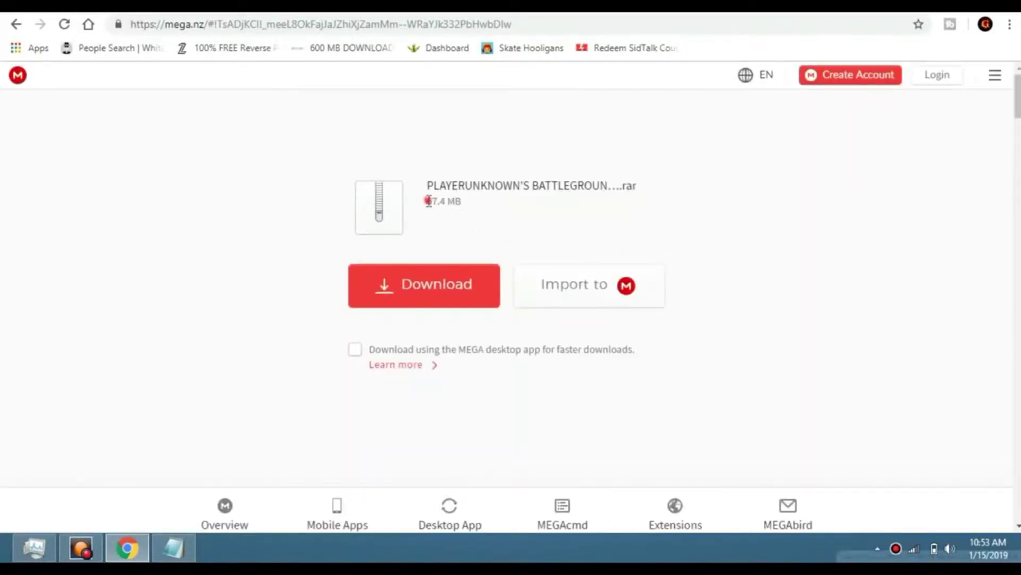
drag(428, 201, 483, 212)
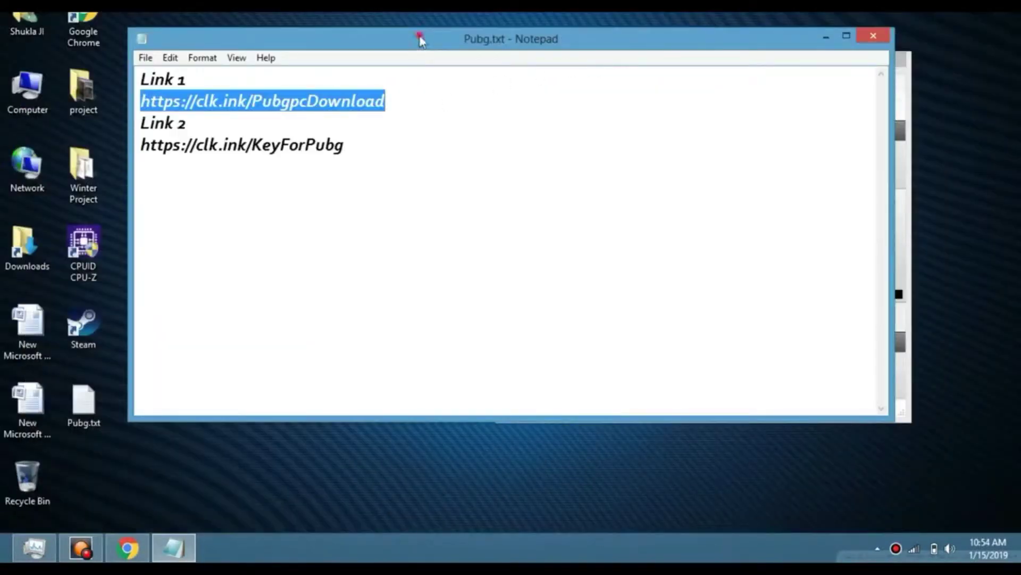
- Move the Pubg.txt Notepad window clear of the desktop icons and open Local Disk (E:) in File Explorer
drag(420, 40, 635, 62)
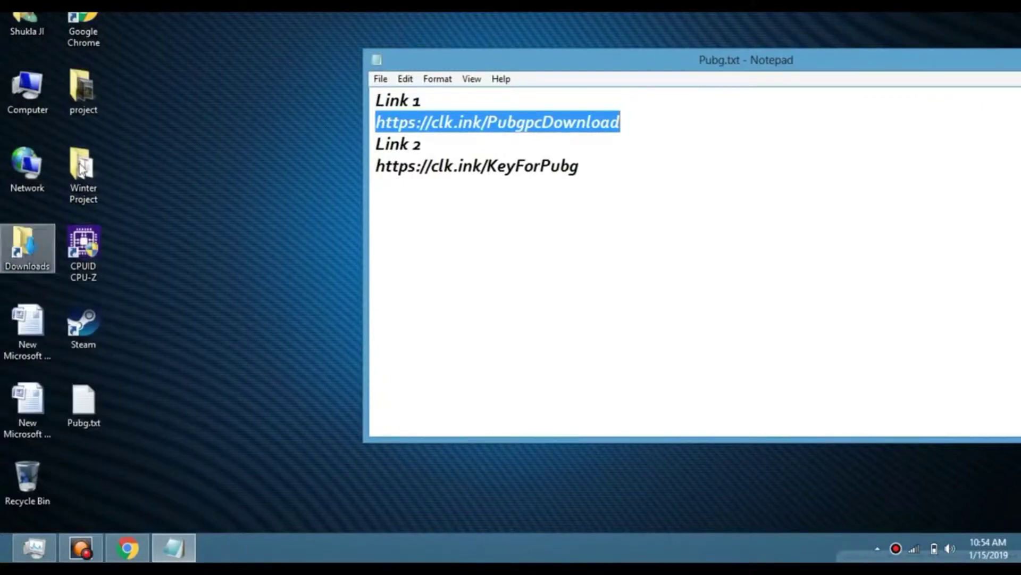
click(41, 90)
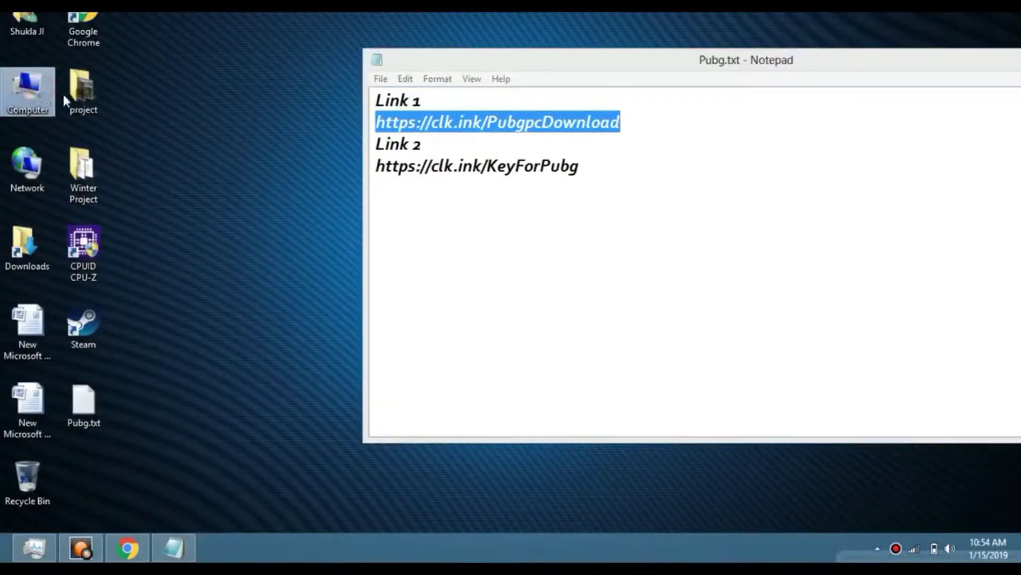
drag(718, 64, 694, 52)
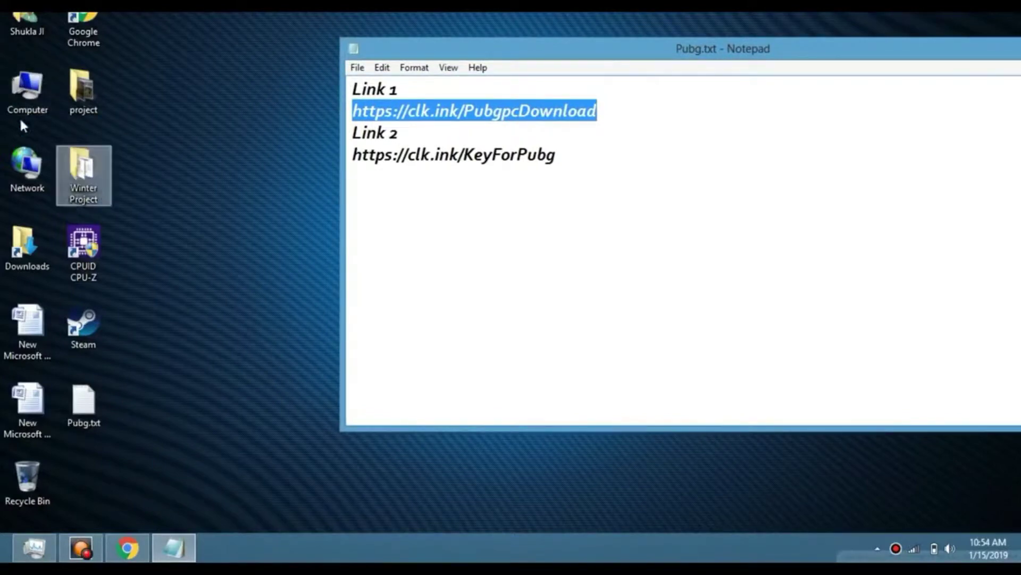
double_click(28, 87)
double_click(328, 87)
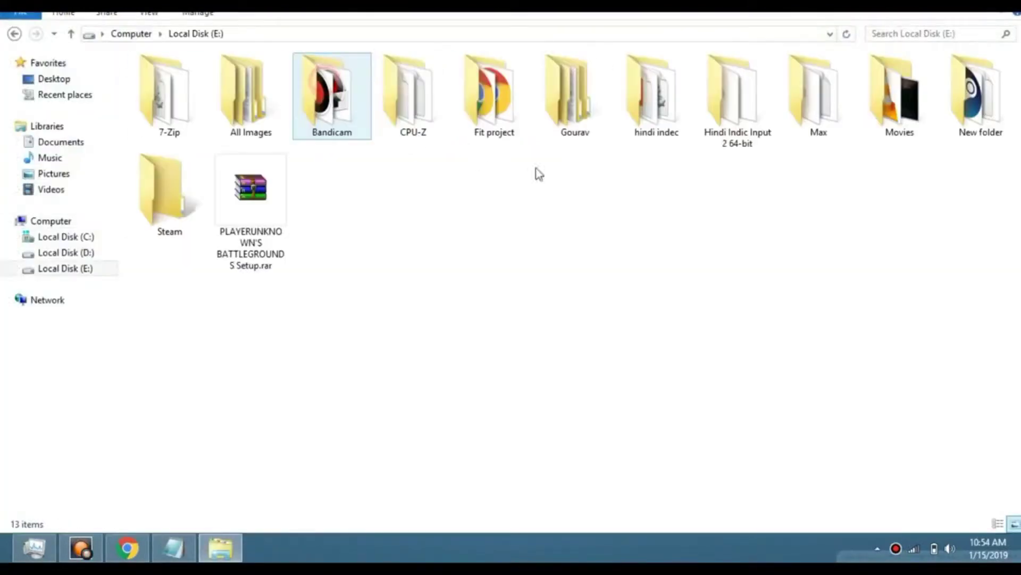
- Try to extract PLAYERUNKNOWN'S BATTLEGROUNDS Setup.rar into the current folder with WinRAR
double_click(242, 245)
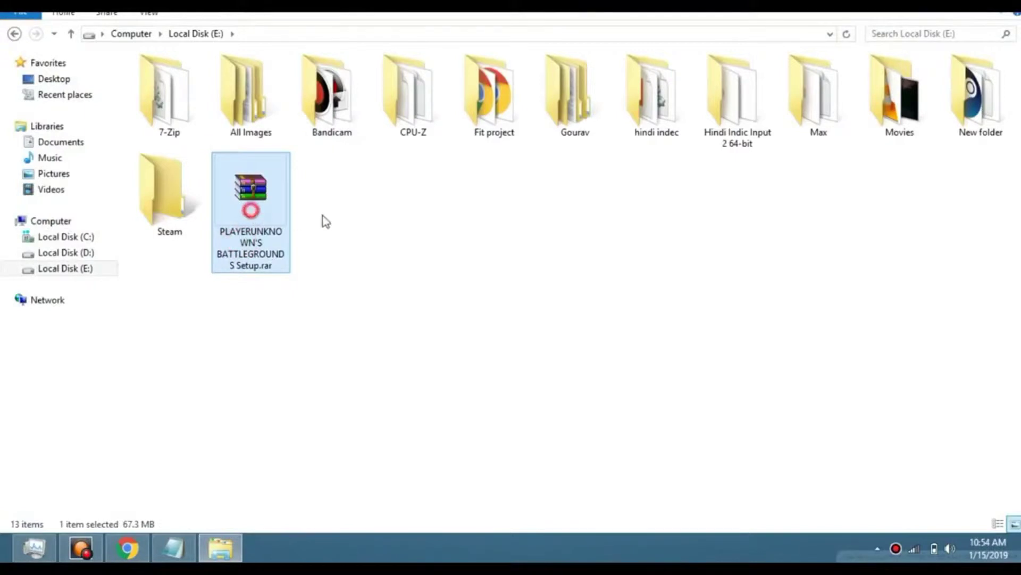
right_click(257, 207)
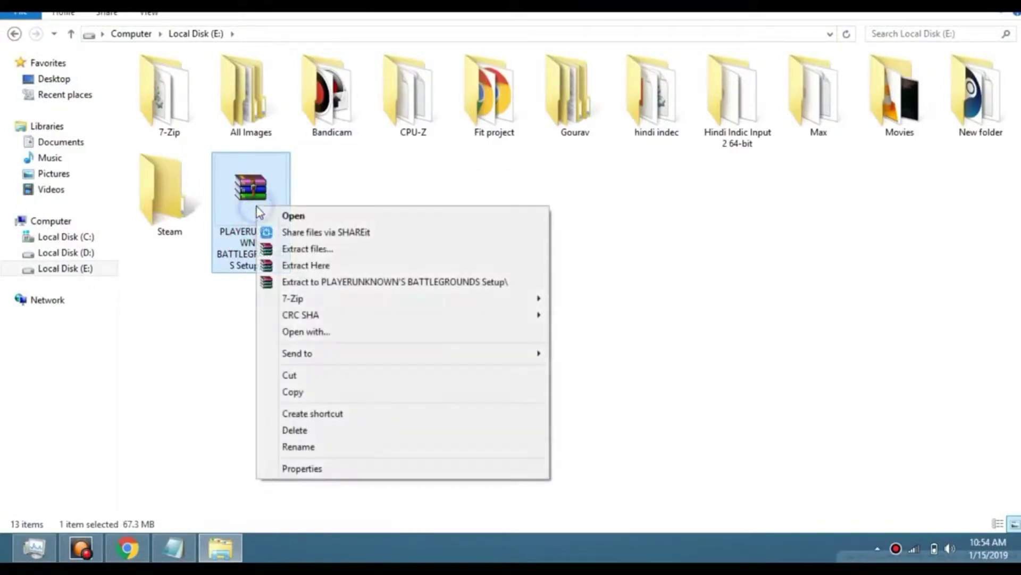
click(301, 267)
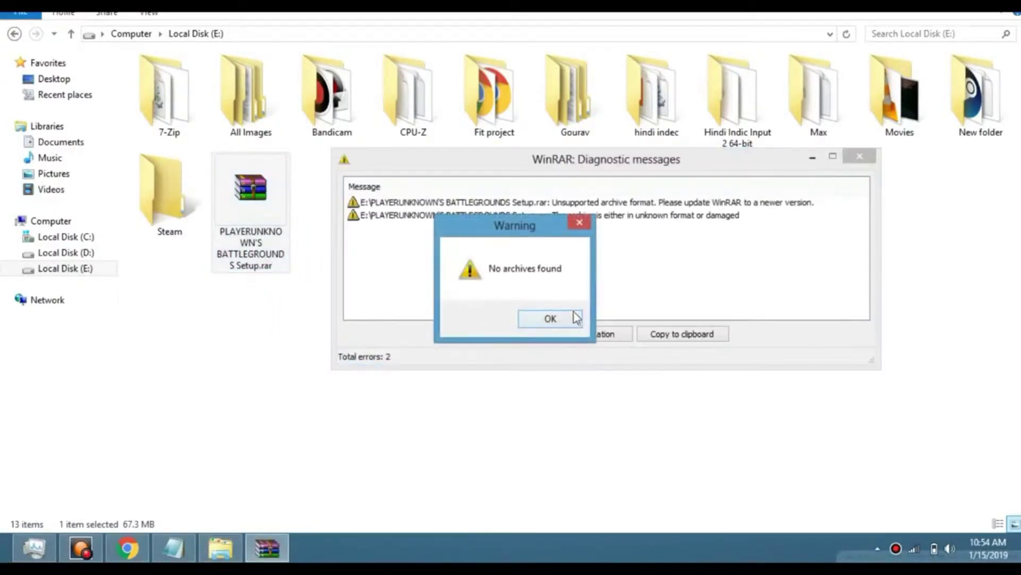
click(576, 318)
click(858, 157)
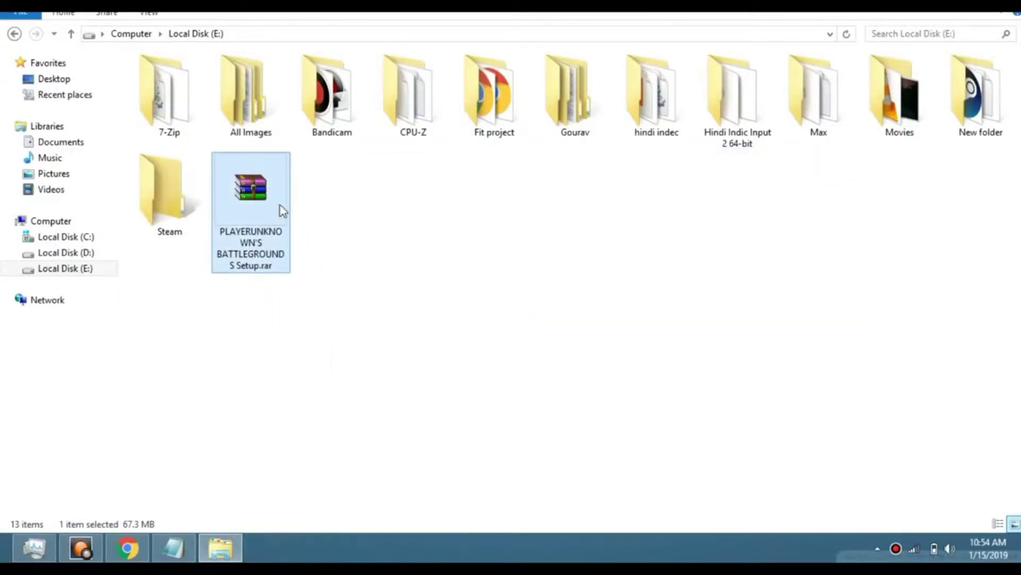
- Extract PLAYERUNKNOWN'S BATTLEGROUNDS Setup.rar into the current folder with 7-Zip
right_click(253, 198)
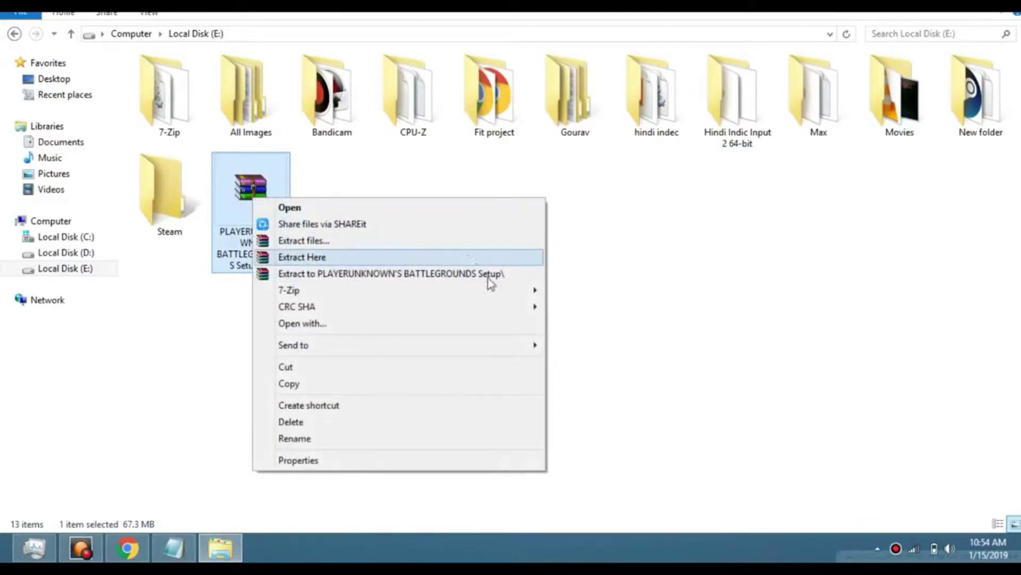
mouse_move(493, 287)
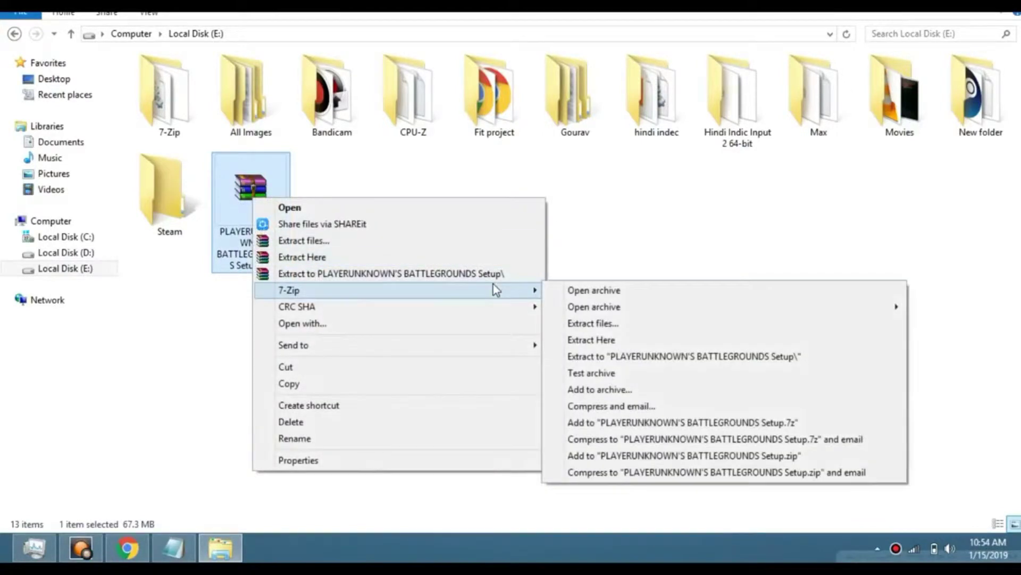
click(599, 340)
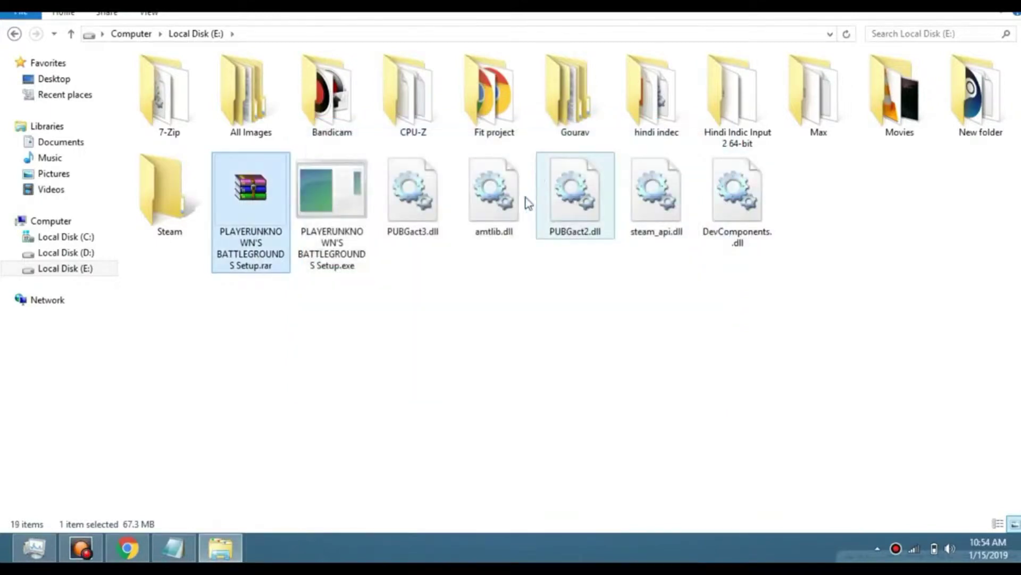
- Refresh the E: drive listing and launch PLAYERUNKNOWN'S BATTLEGROUNDS Setup.exe
right_click(489, 312)
click(542, 370)
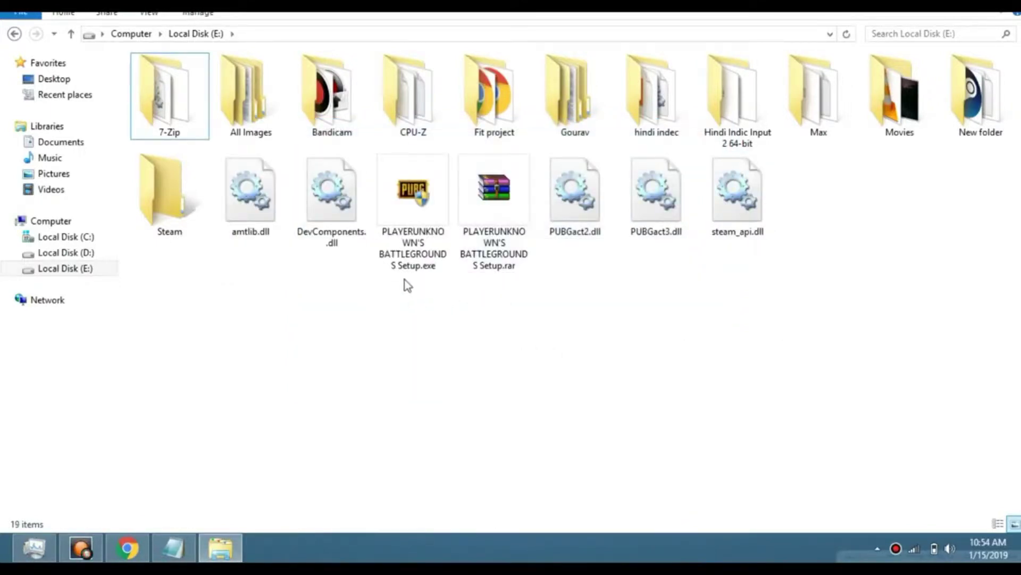
double_click(415, 210)
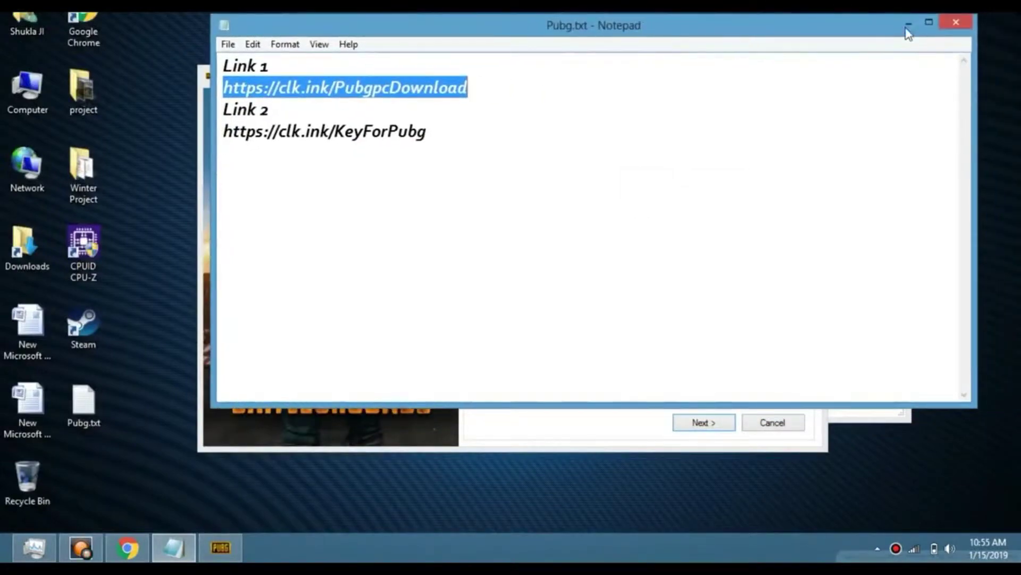
- Clear Notepad from view, proceed past the PLAYERUNKNOWN'S BATTLEGROUNDS Setup welcome page, and agree to the license terms
click(906, 30)
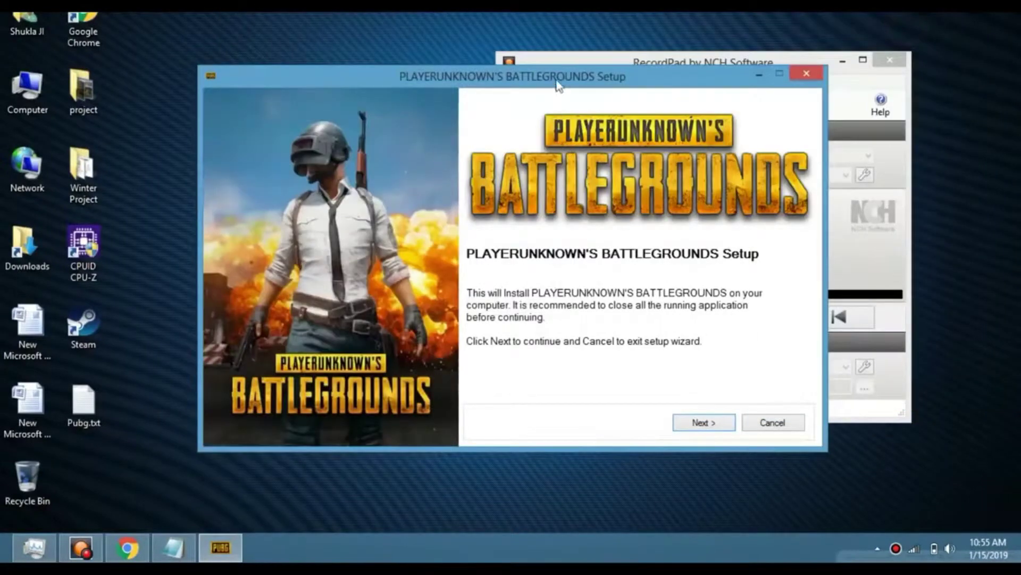
drag(569, 77, 644, 52)
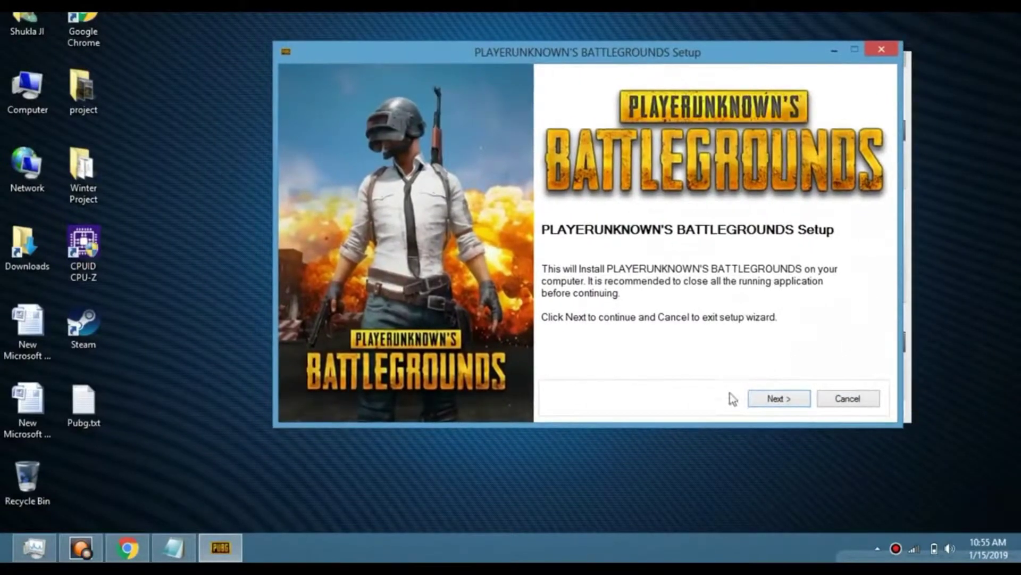
click(778, 399)
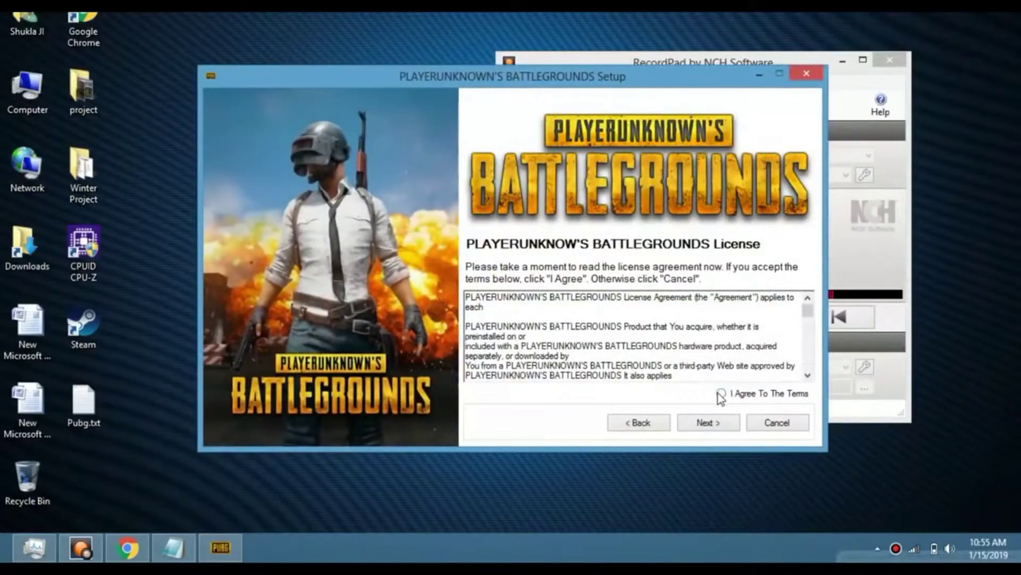
click(709, 422)
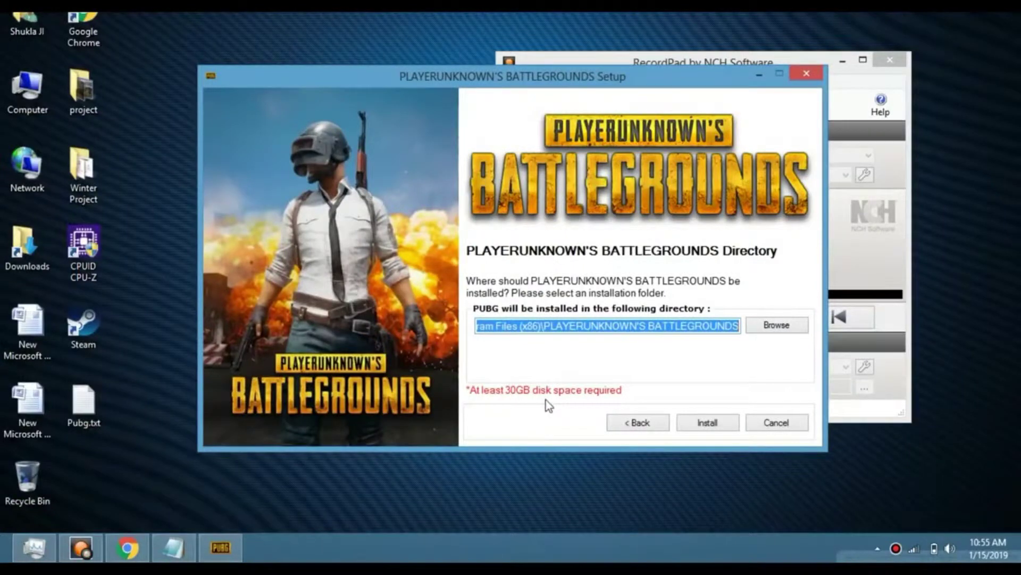
- Set the PUBG installation directory to Local Disk (E:) and start the installation
click(782, 327)
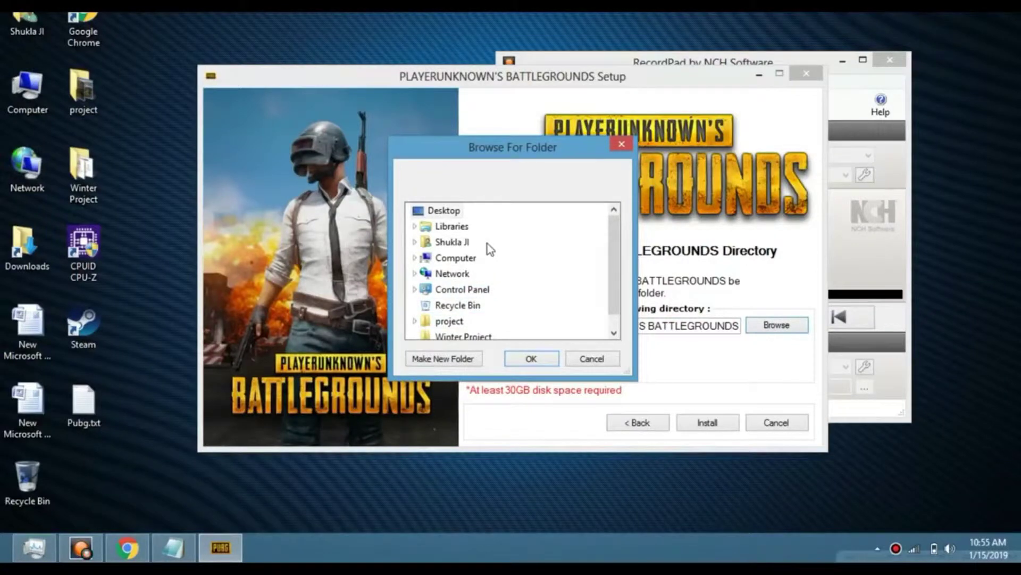
click(450, 258)
click(457, 308)
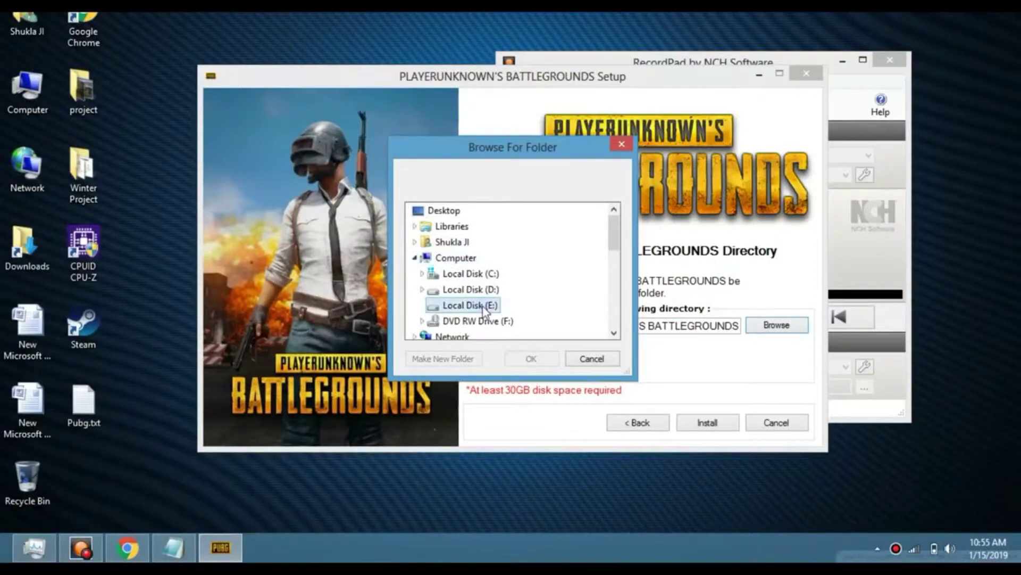
click(532, 360)
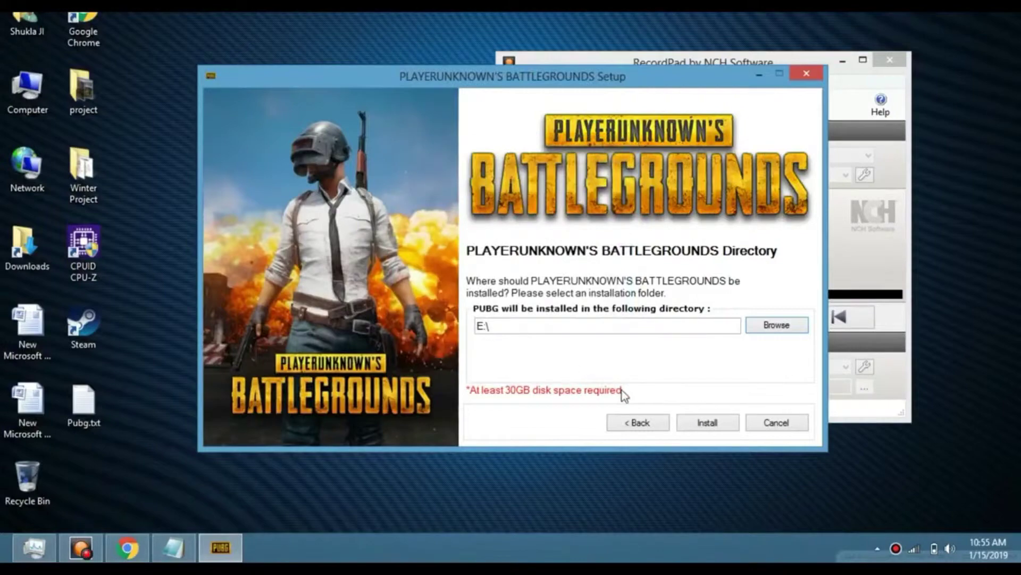
click(721, 424)
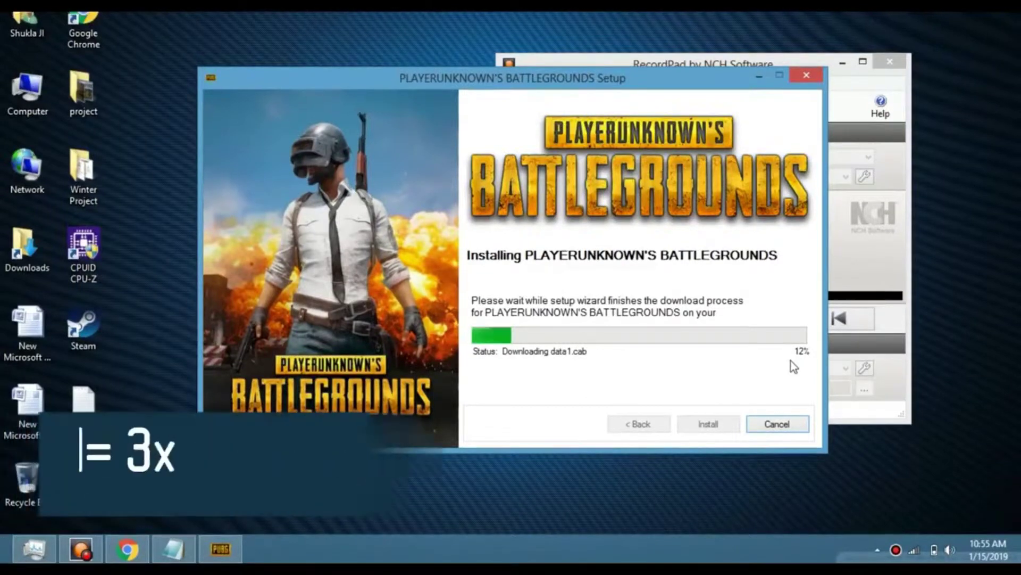
click(376, 23)
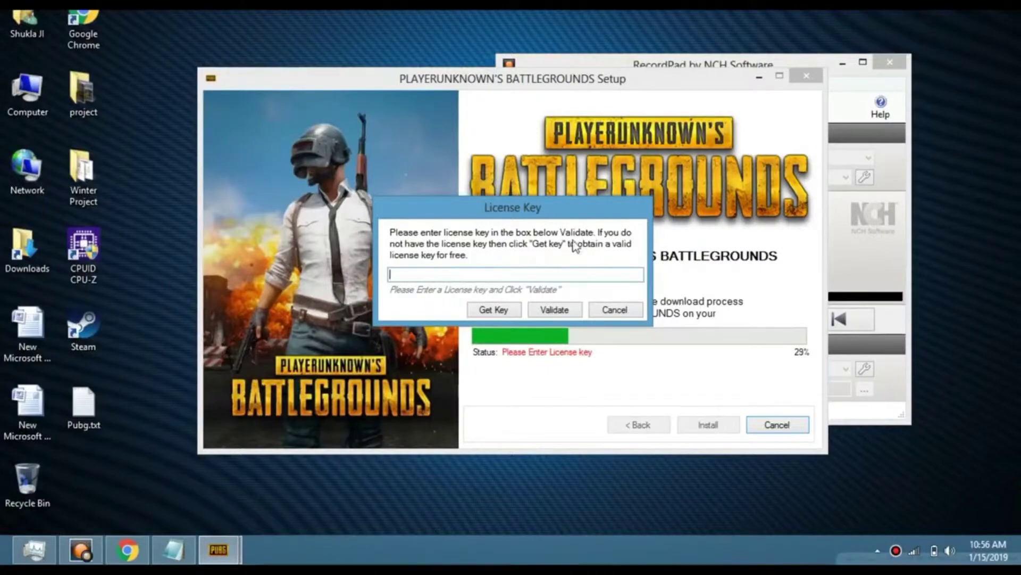
click(97, 405)
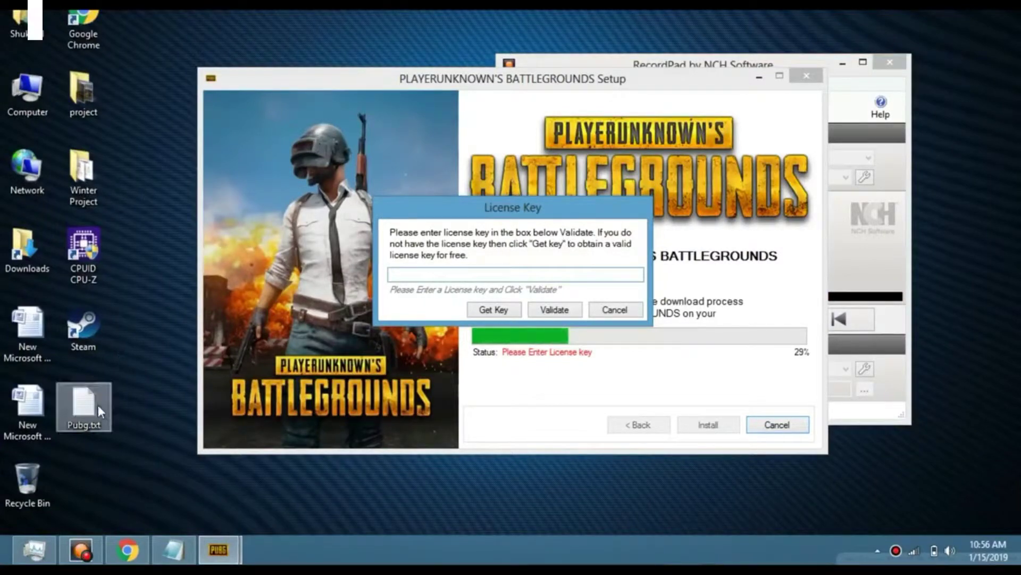
double_click(97, 405)
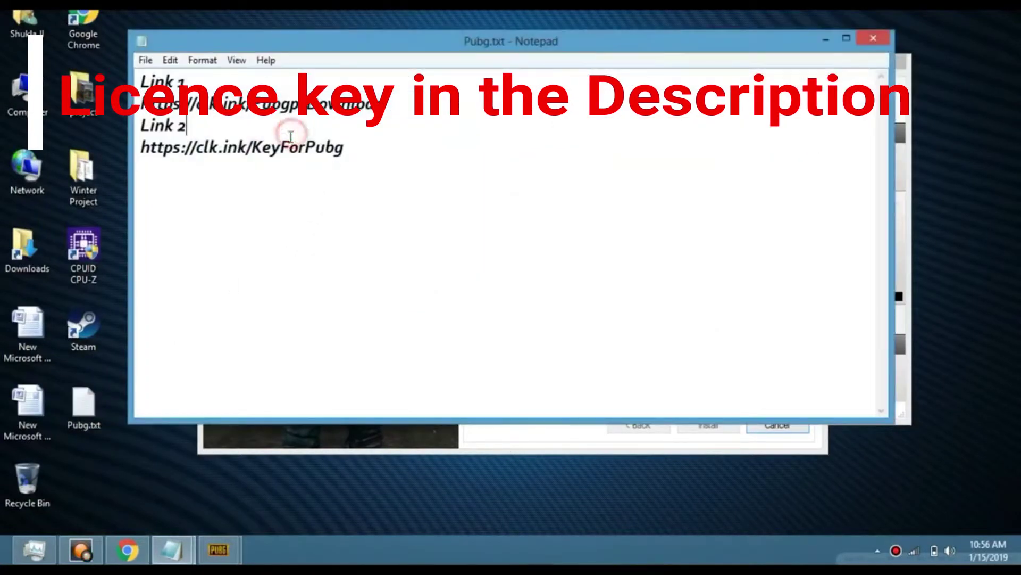
double_click(271, 149)
double_click(270, 149)
key(ctrl+c)
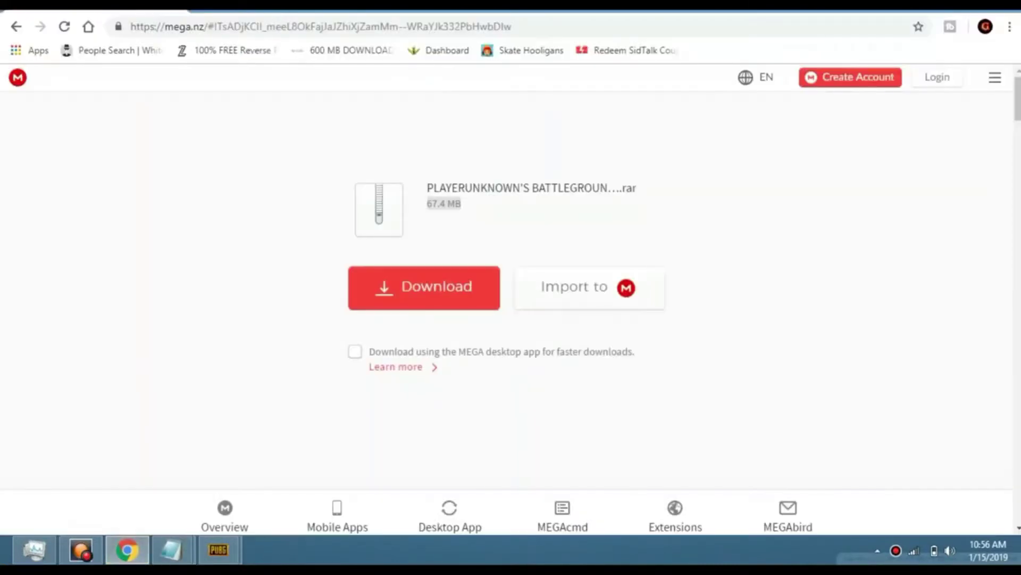
click(205, 24)
key(ctrl+v)
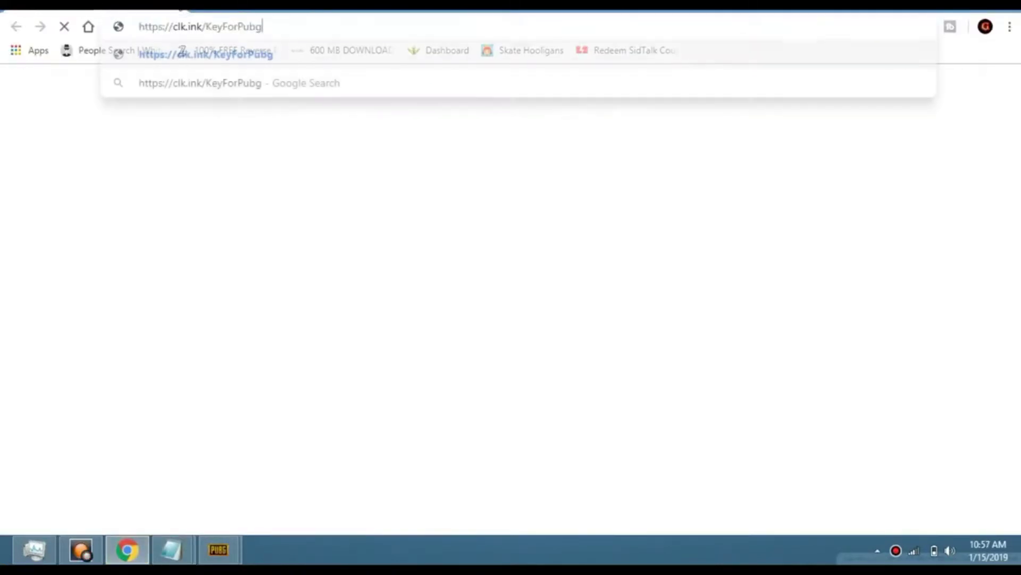
key(Return)
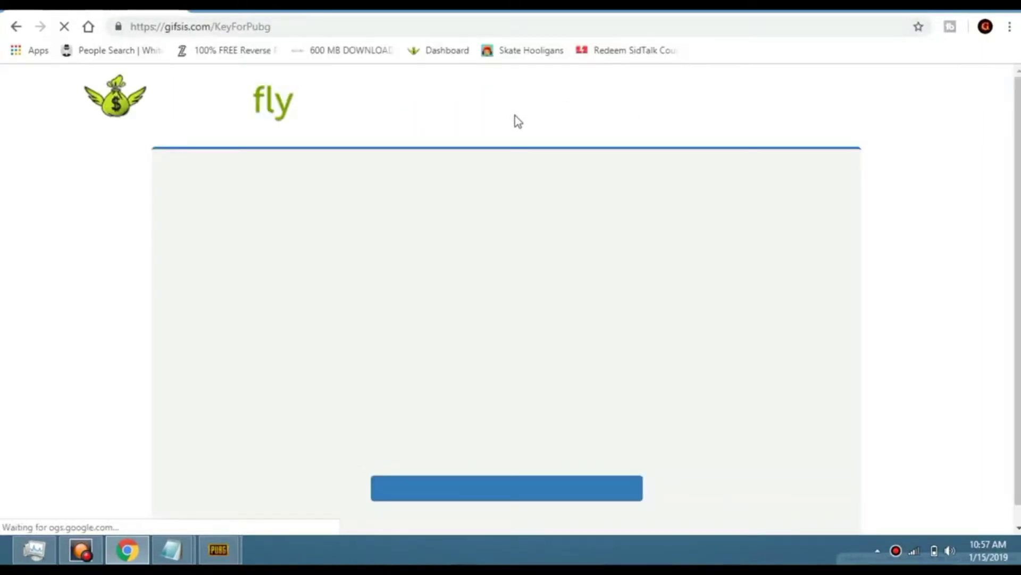
- Complete the "I'm not a robot" captcha on the KeyForPubg page and continue to the link countdown
scroll(513, 125, down, 2)
scroll(495, 168, down, 3)
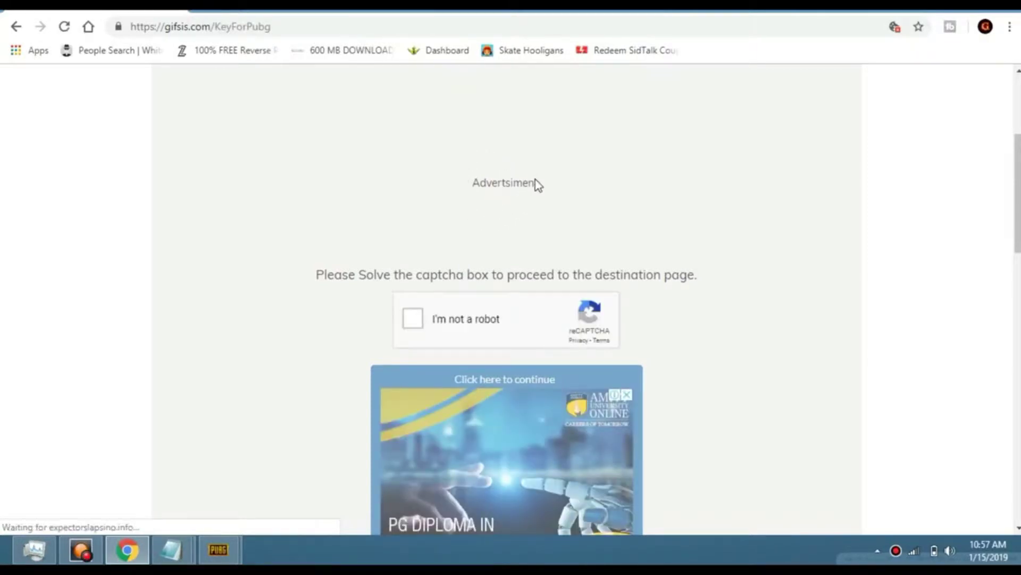
click(415, 319)
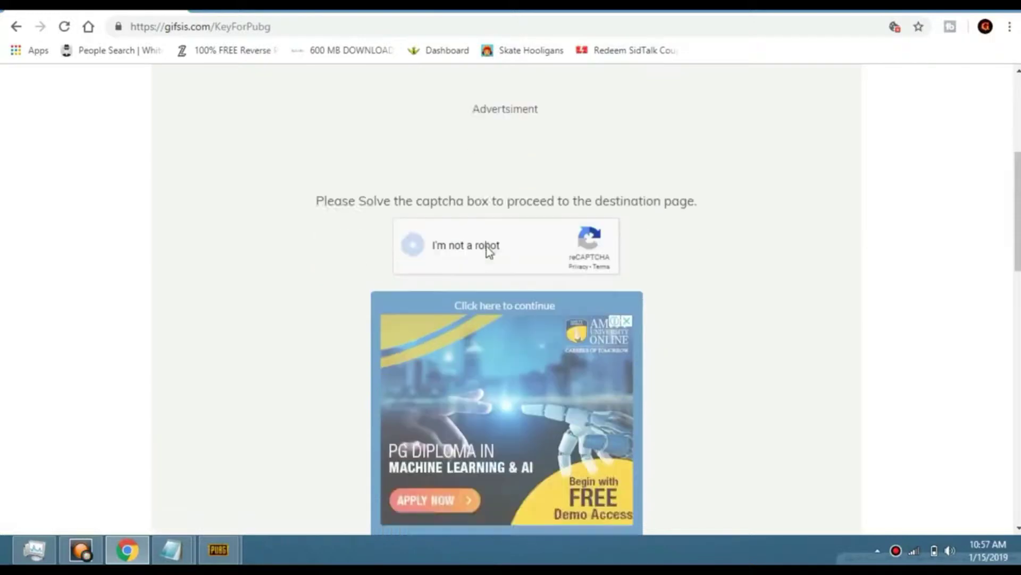
scroll(484, 242, down, 3)
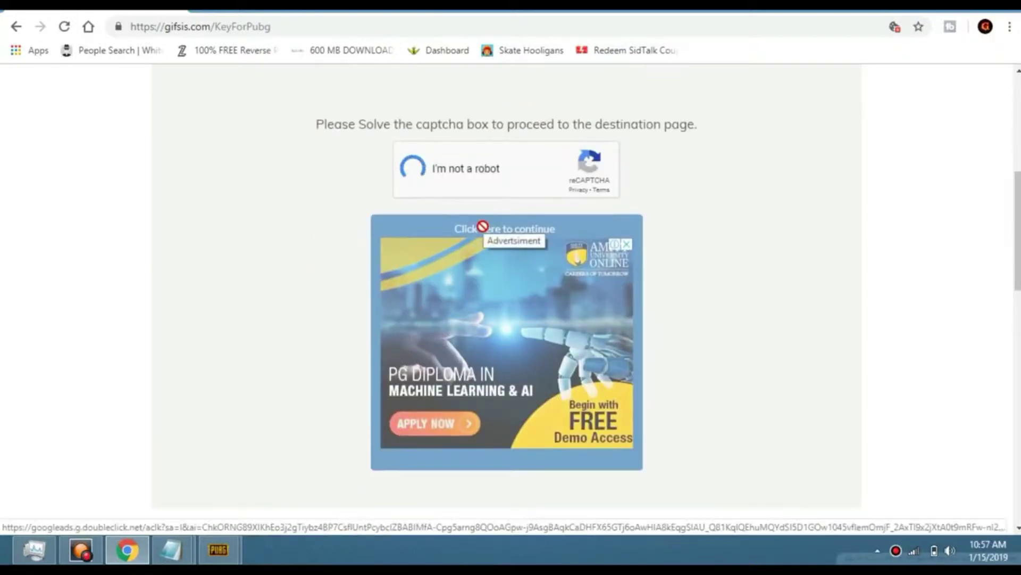
click(506, 230)
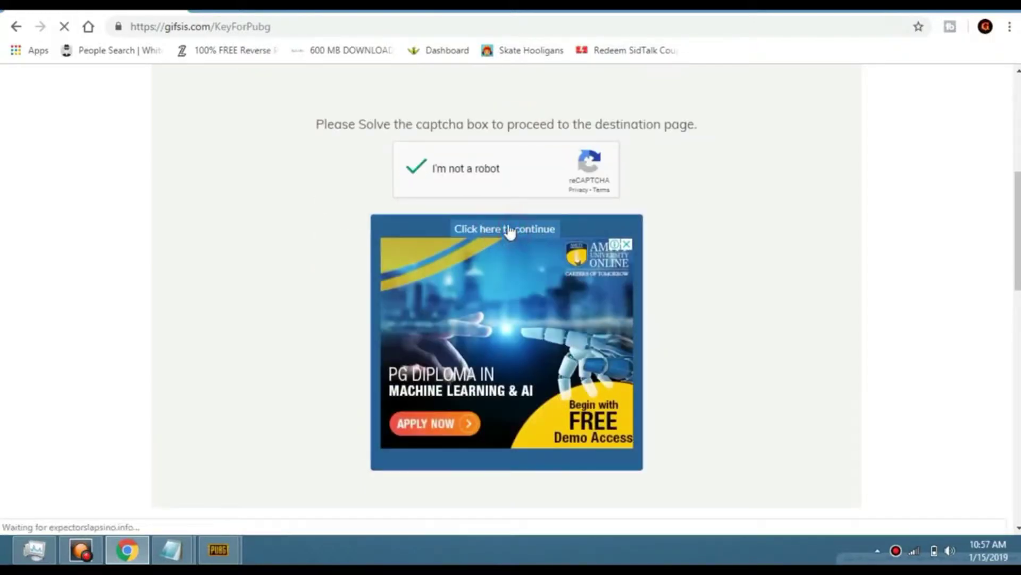
scroll(501, 181, down, 3)
scroll(502, 170, up, 3)
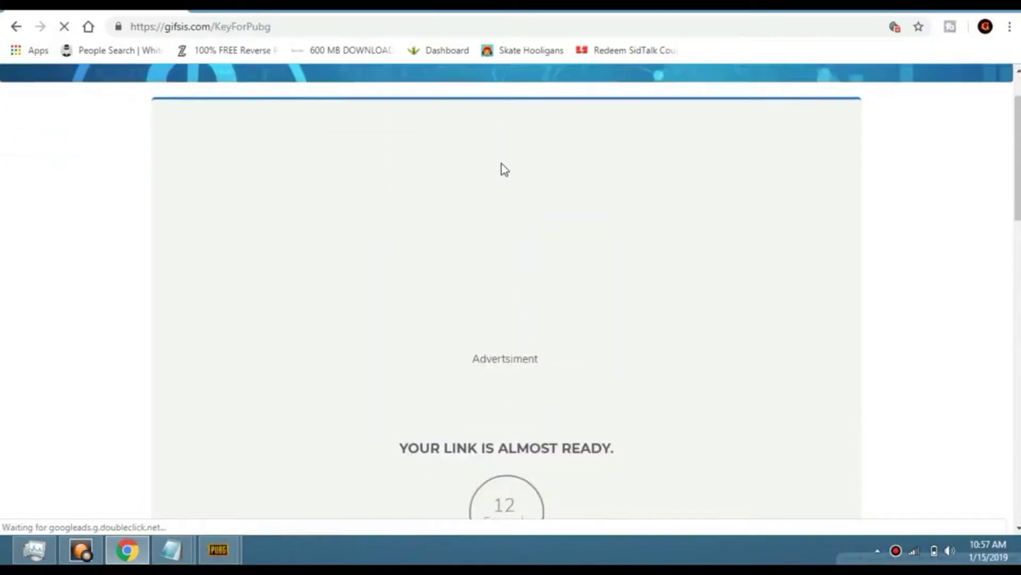
scroll(502, 170, down, 3)
scroll(502, 165, down, 3)
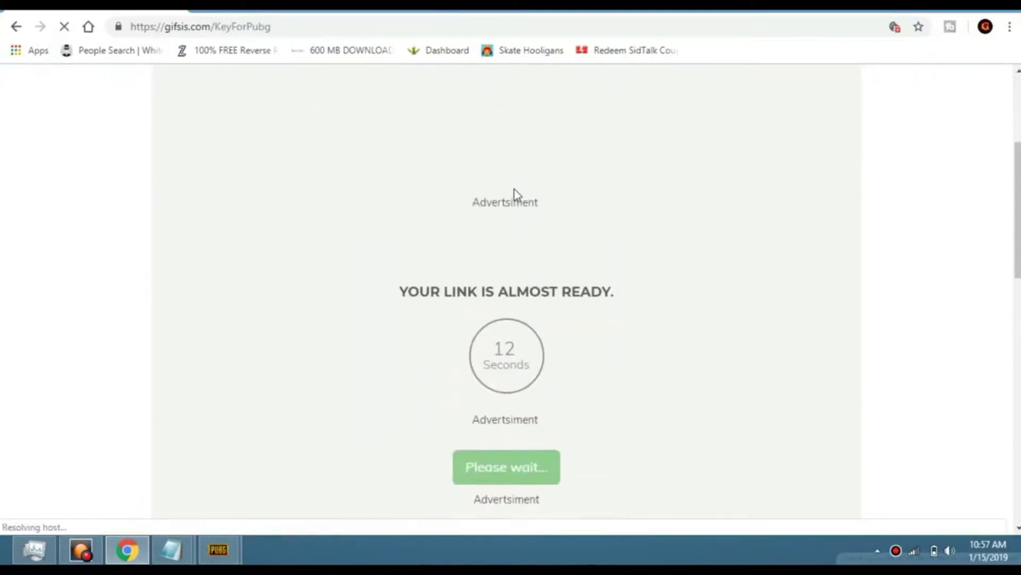
click(505, 275)
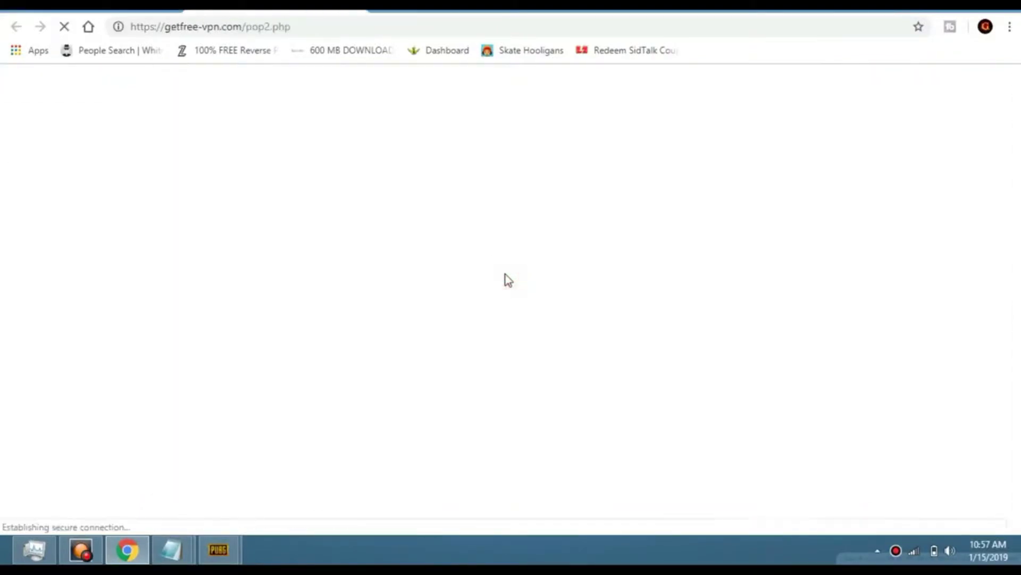
click(358, 12)
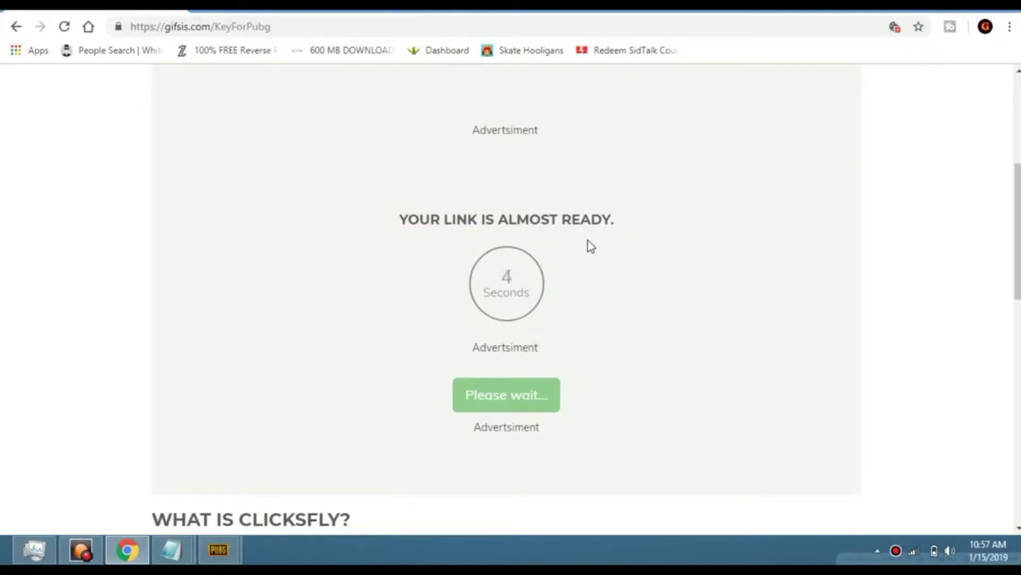
- Follow the destination link after the countdown and download Key.txt from MegaBackup
scroll(588, 240, down, 1)
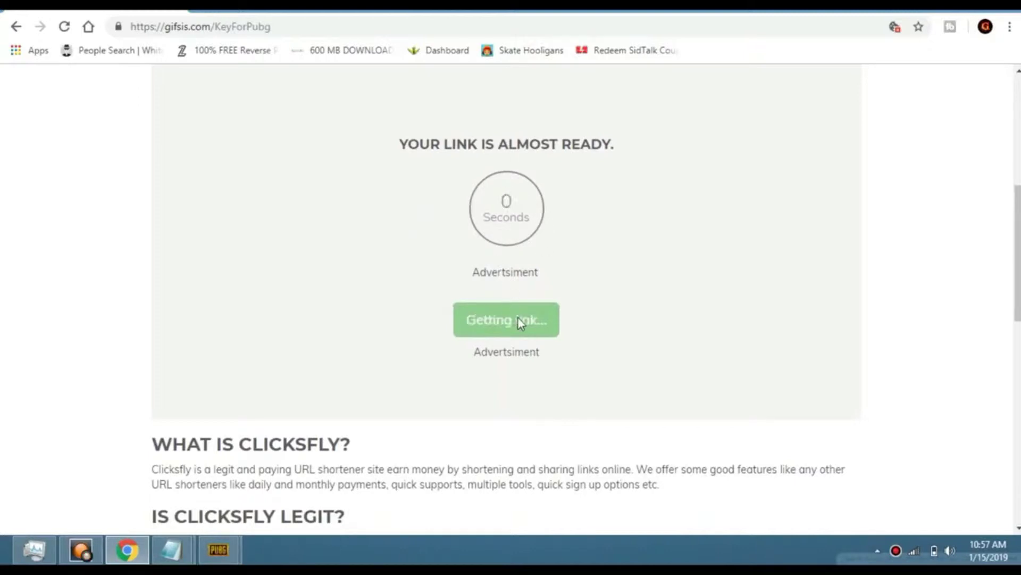
click(519, 321)
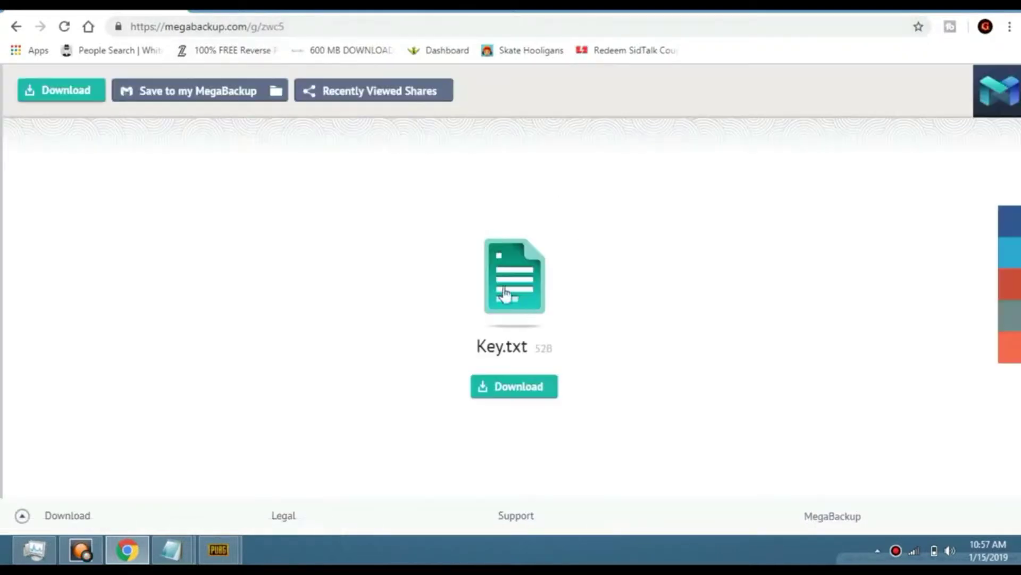
click(508, 389)
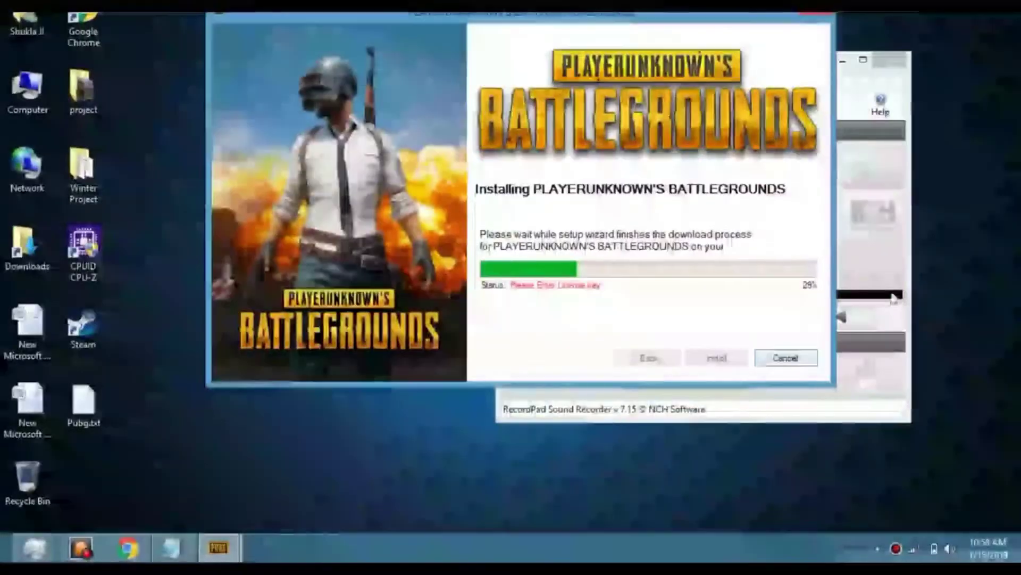
- Paste the license key into the installer's License Key dialog, validate it, and acknowledge the result to resume installing
mouse_move(218, 548)
click(287, 485)
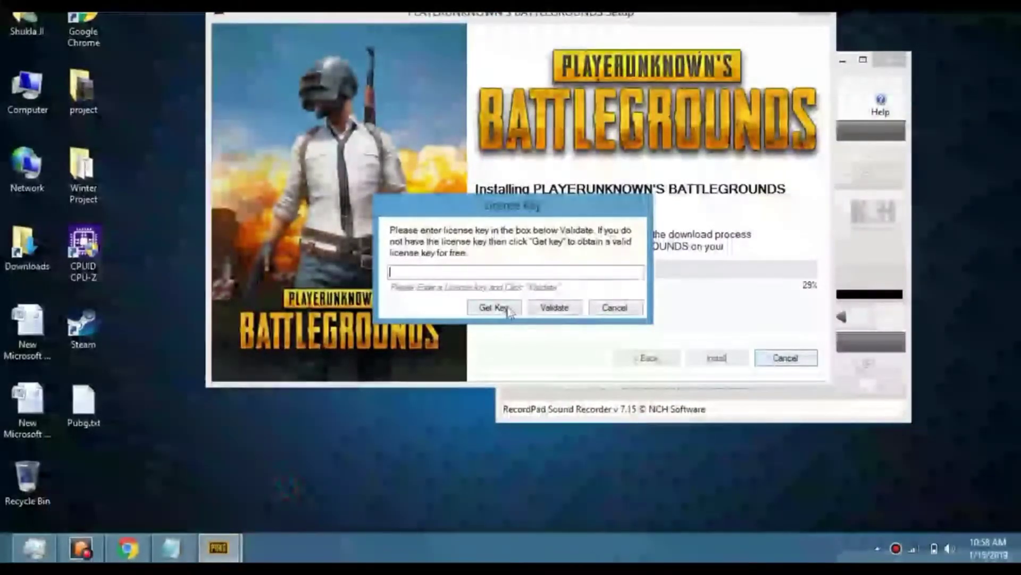
click(522, 271)
key(ctrl+v)
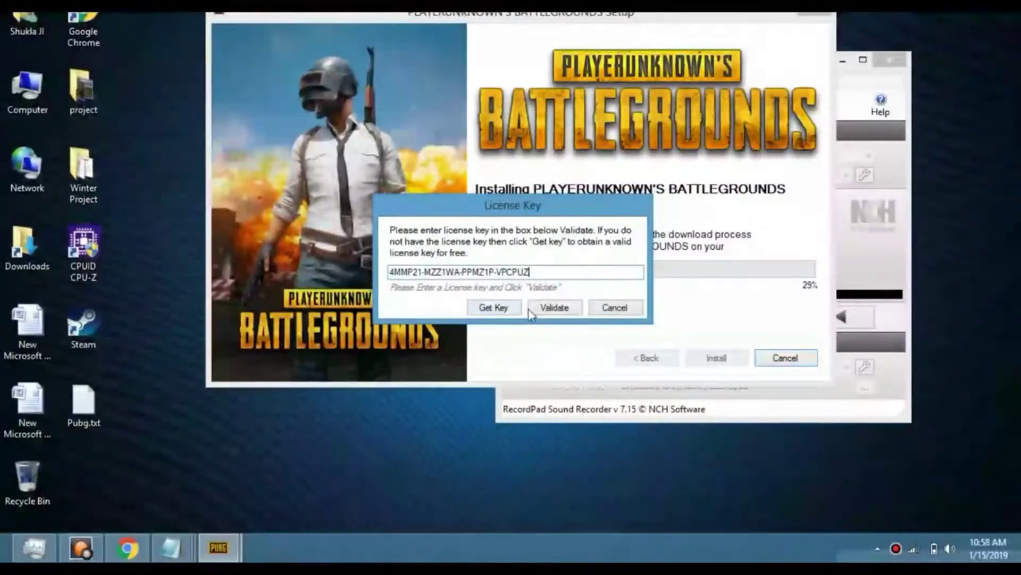
click(548, 314)
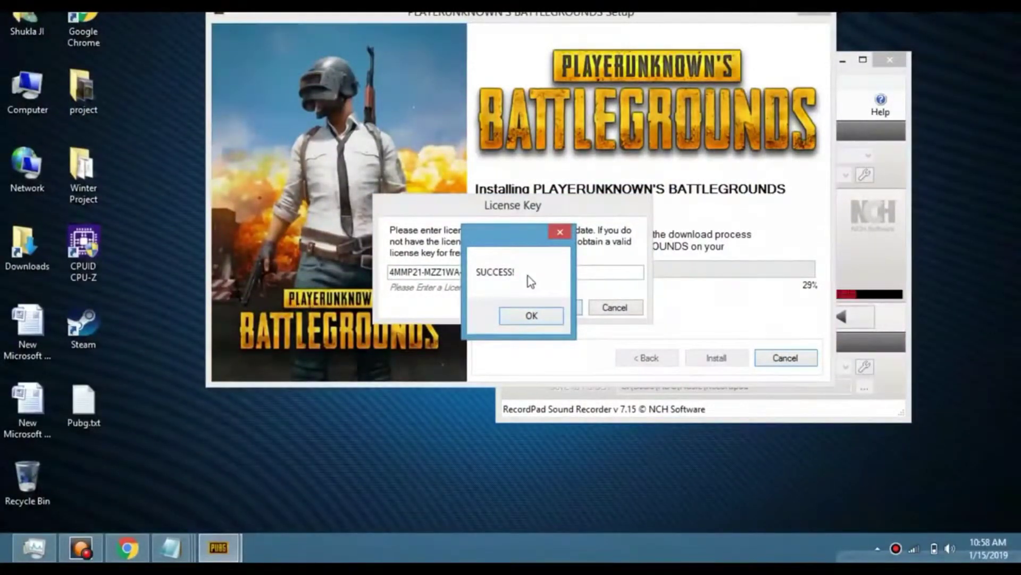
key(super+plus)
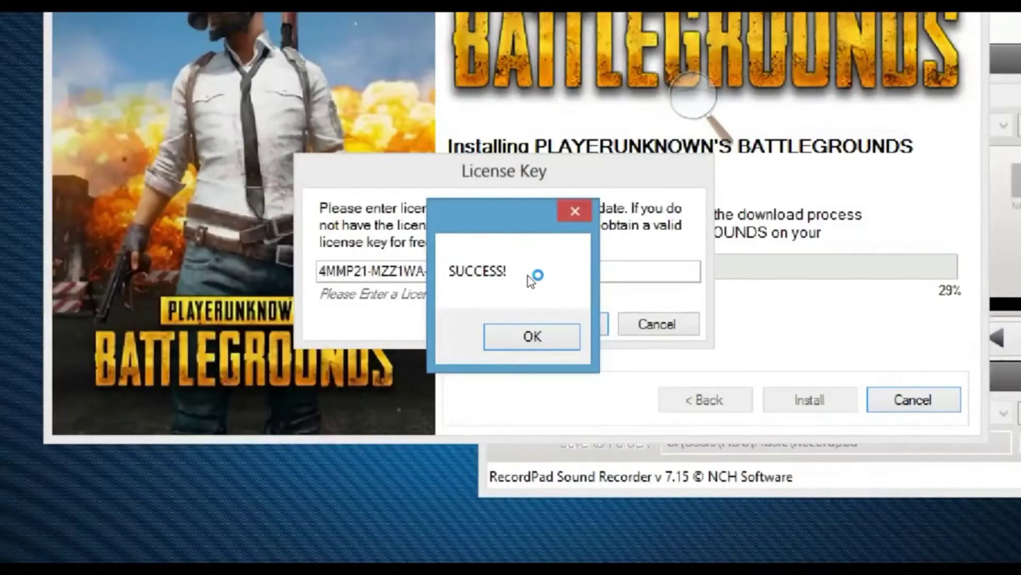
key(super+minus)
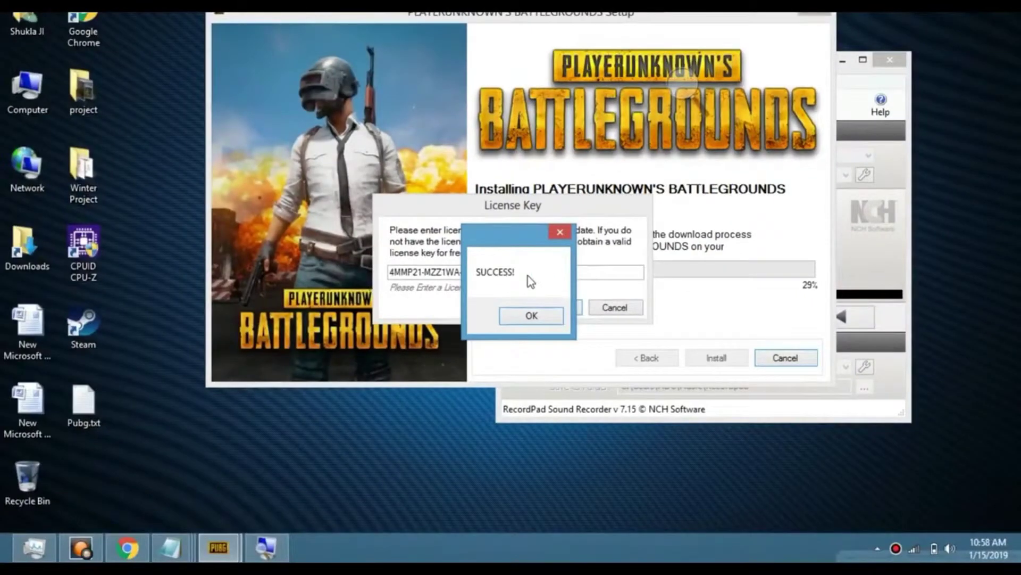
click(537, 315)
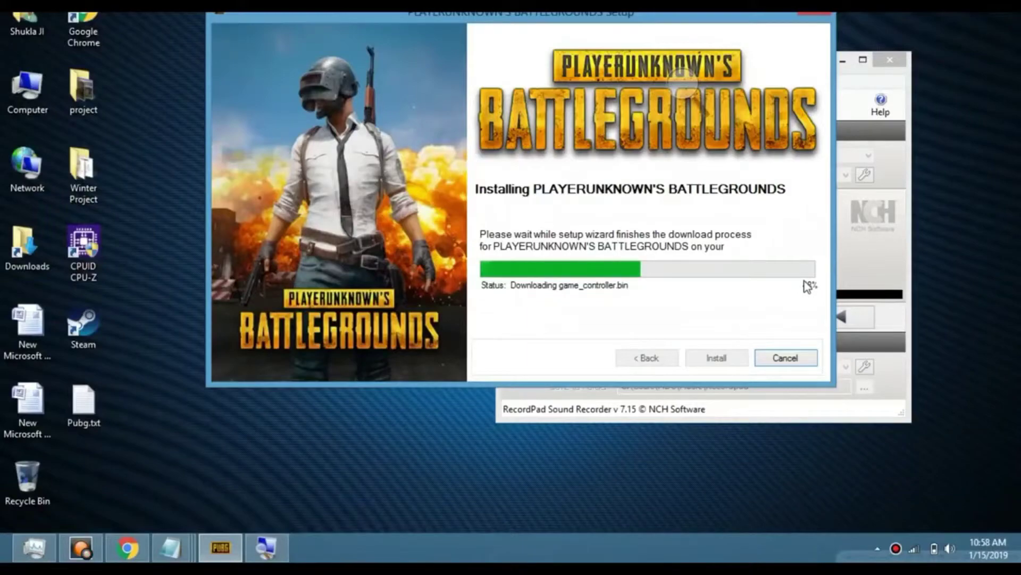
- Move the PUBG setup window down so its whole title bar is on the screen
key(super)
key(super)
drag(595, 20, 596, 67)
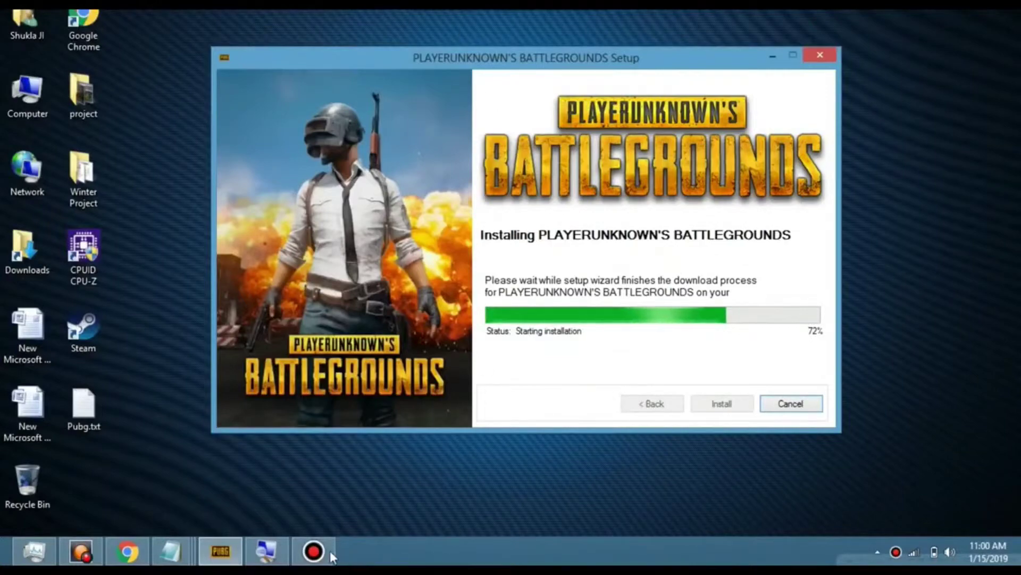
click(317, 550)
click(609, 82)
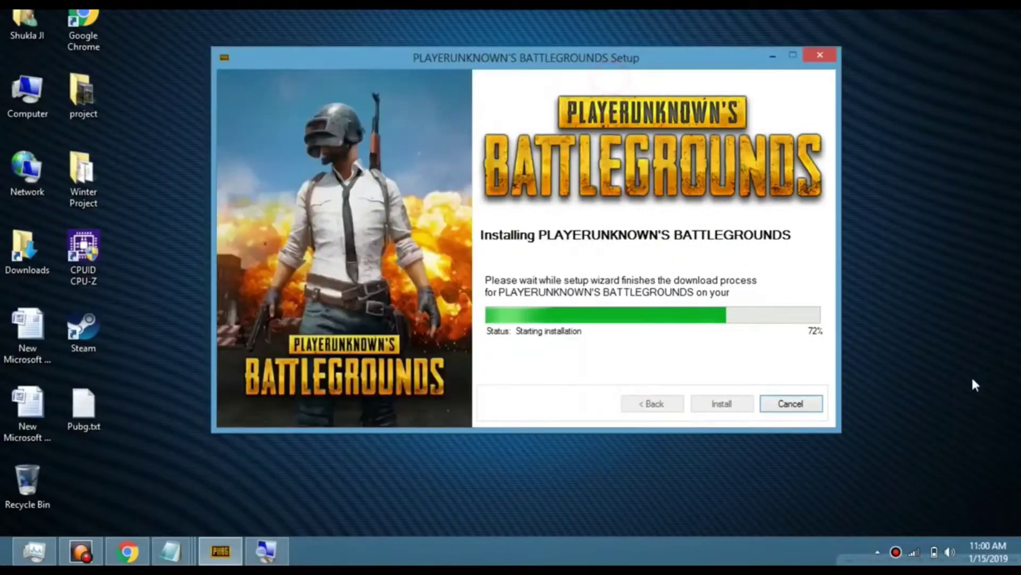
- Refresh the desktop and open the list of available networks to check the Wi-Fi connection
right_click(1010, 222)
click(991, 263)
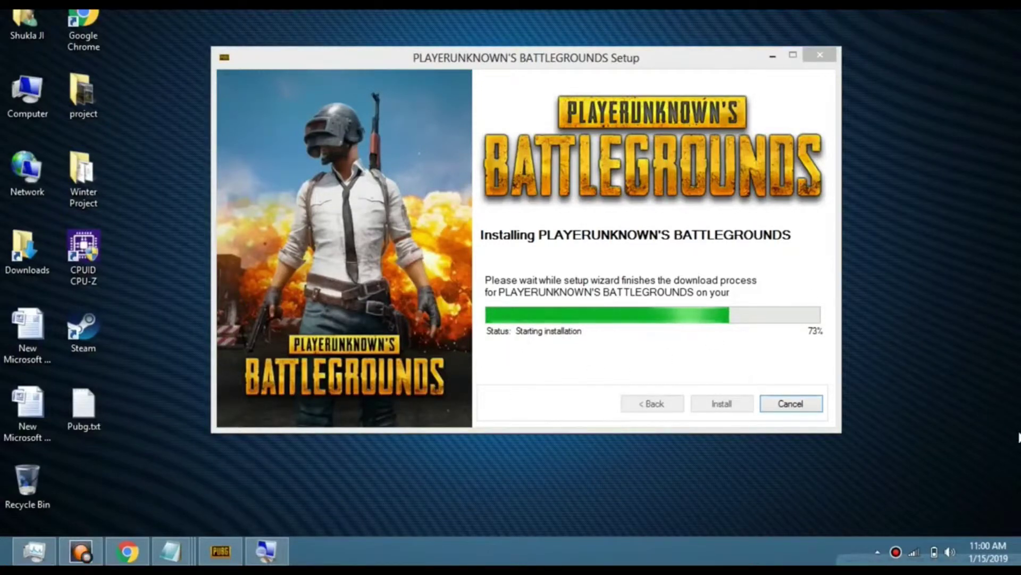
click(915, 553)
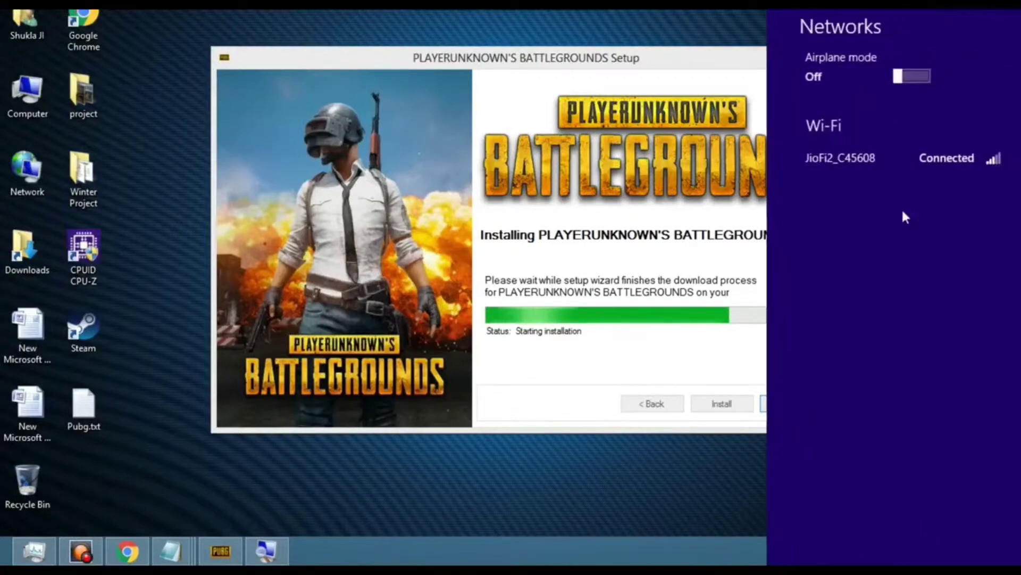
- Select the connected Wi-Fi network, then close the network list and refresh the desktop
click(915, 161)
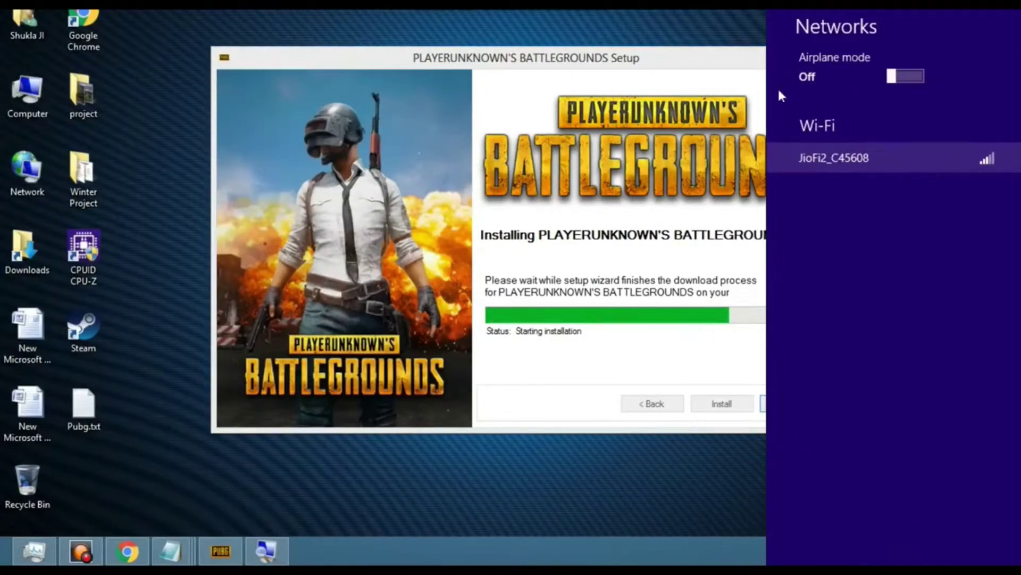
click(658, 59)
right_click(874, 87)
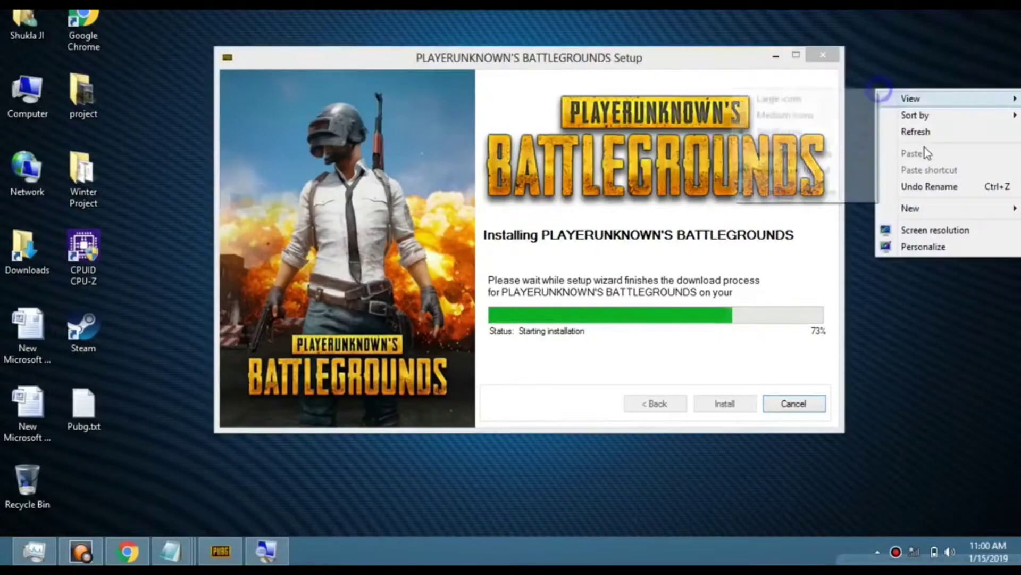
click(924, 139)
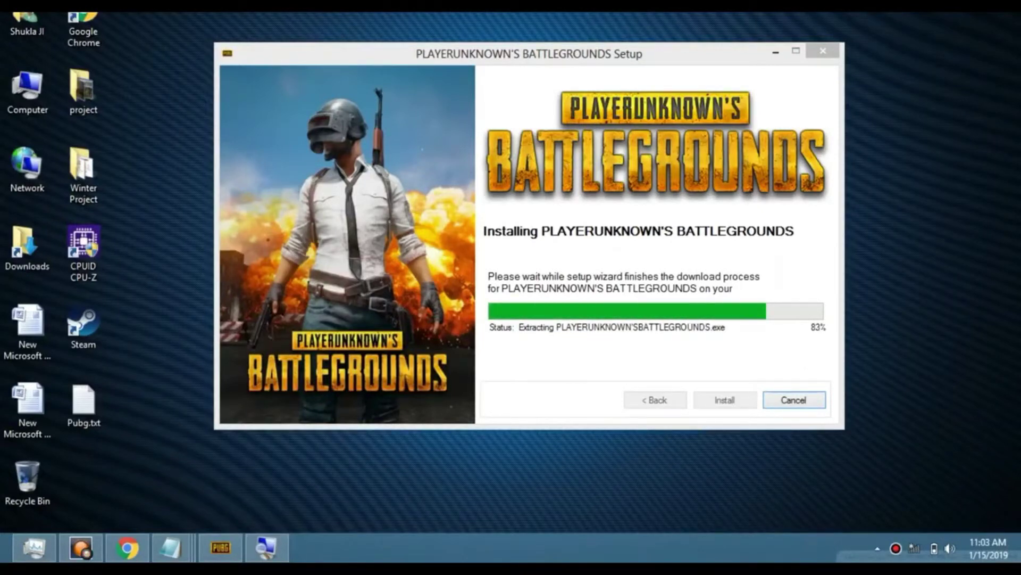
- Enable the creation of desktop shortcuts on the setup's completion page and refresh the desktop
click(697, 53)
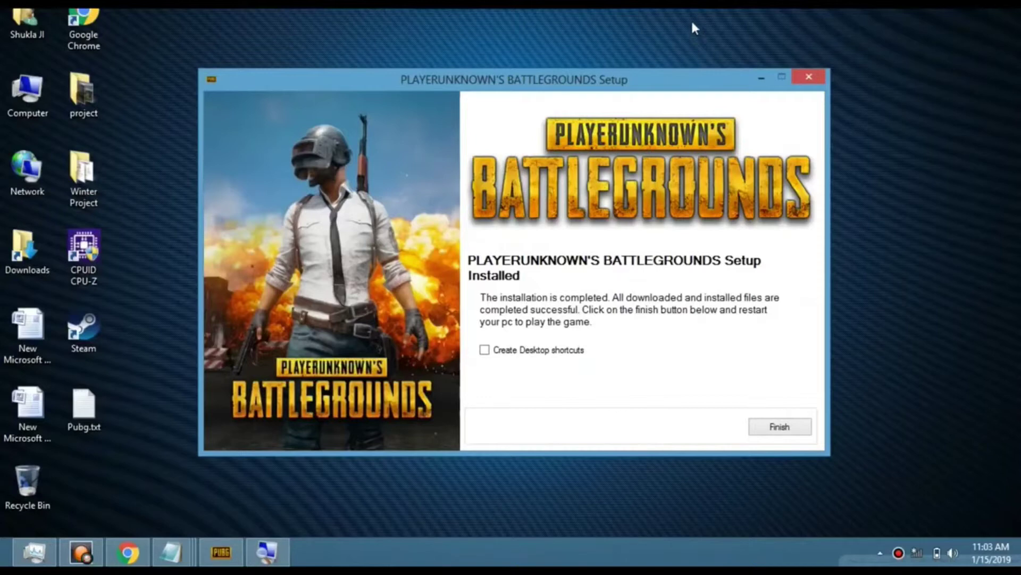
click(485, 350)
click(784, 426)
right_click(953, 208)
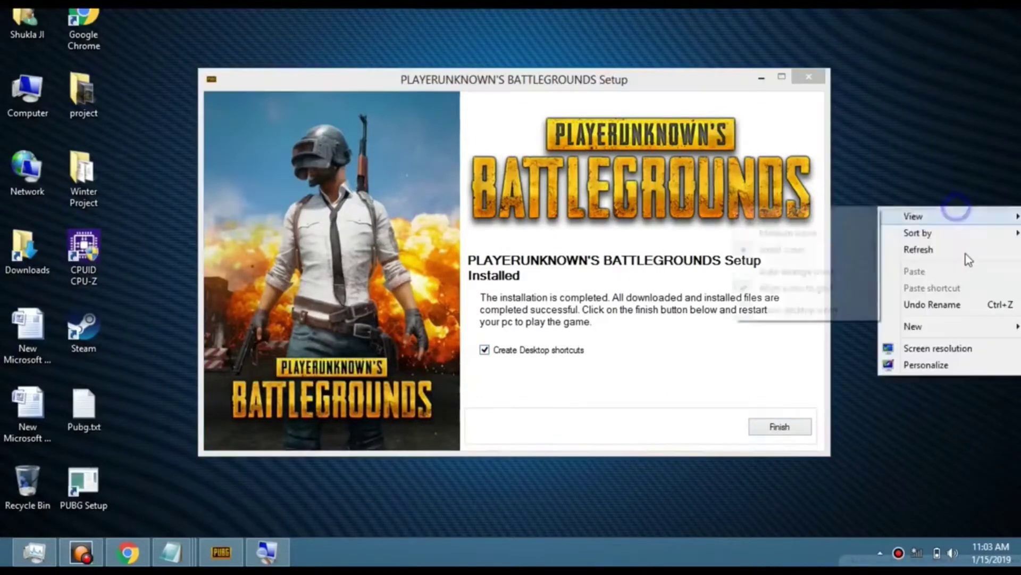
click(964, 249)
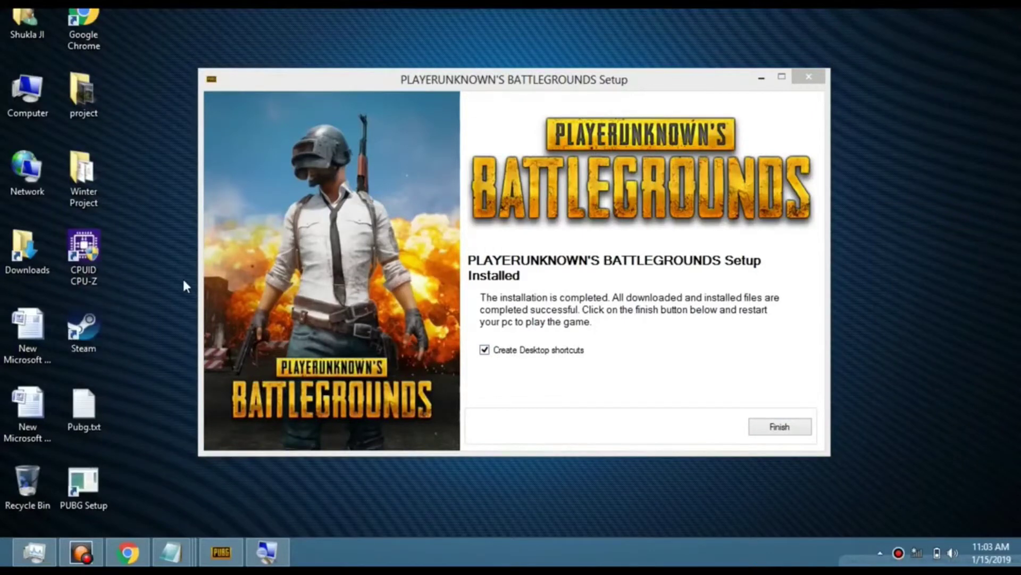
- Launch Steam from its desktop shortcut and let its update run through
double_click(98, 320)
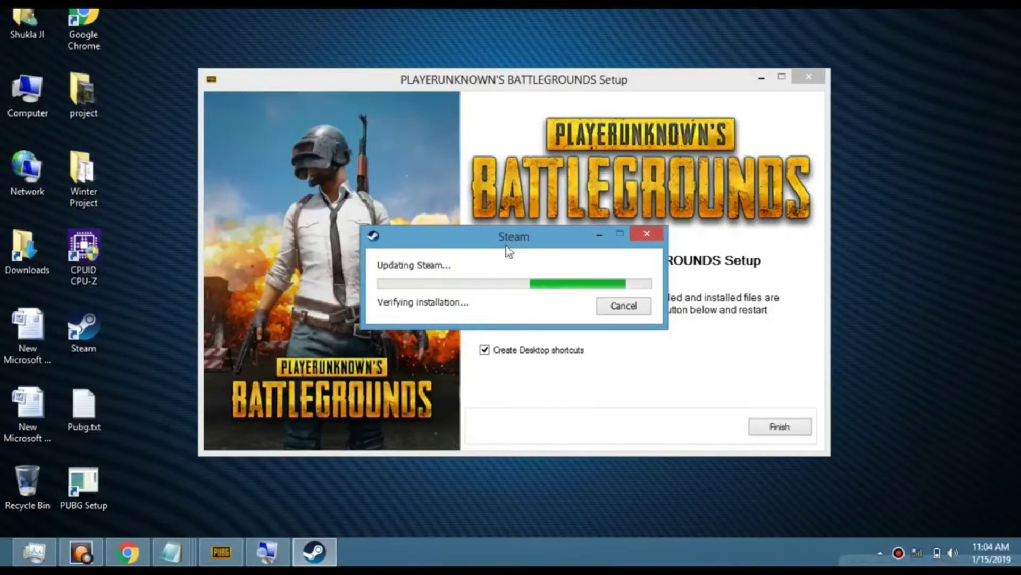
drag(507, 246, 508, 180)
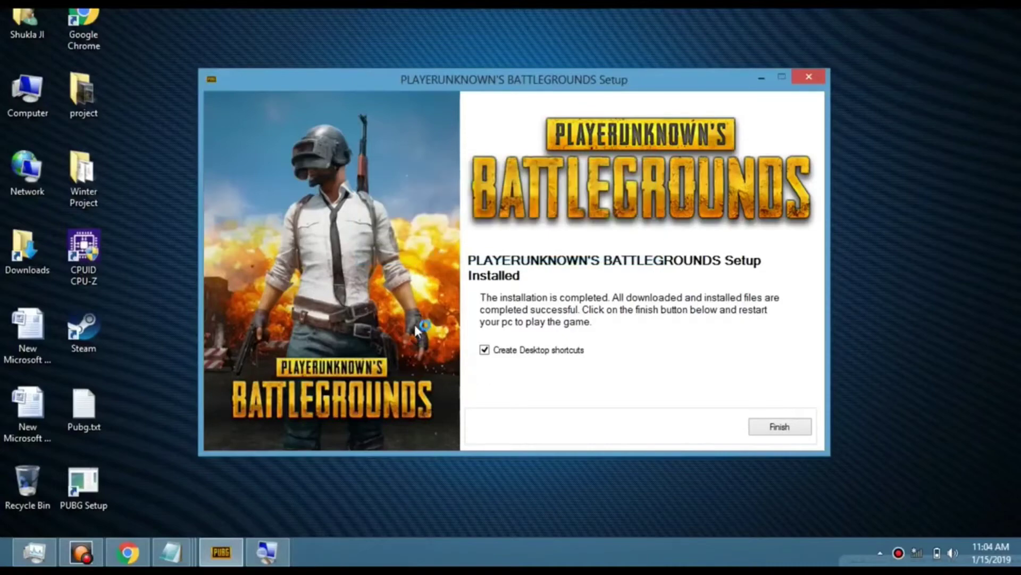
mouse_move(72, 559)
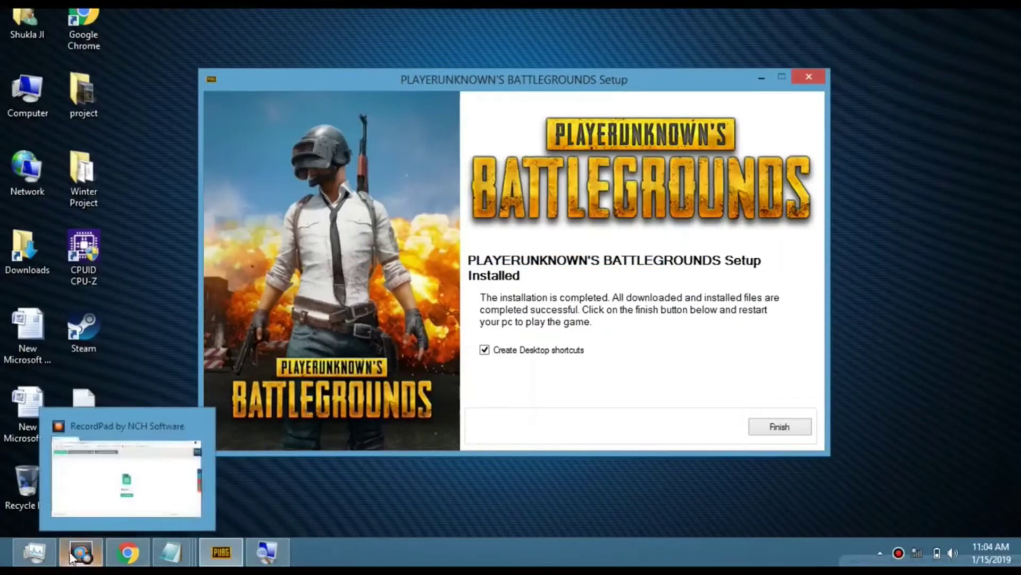
mouse_move(34, 553)
click(85, 479)
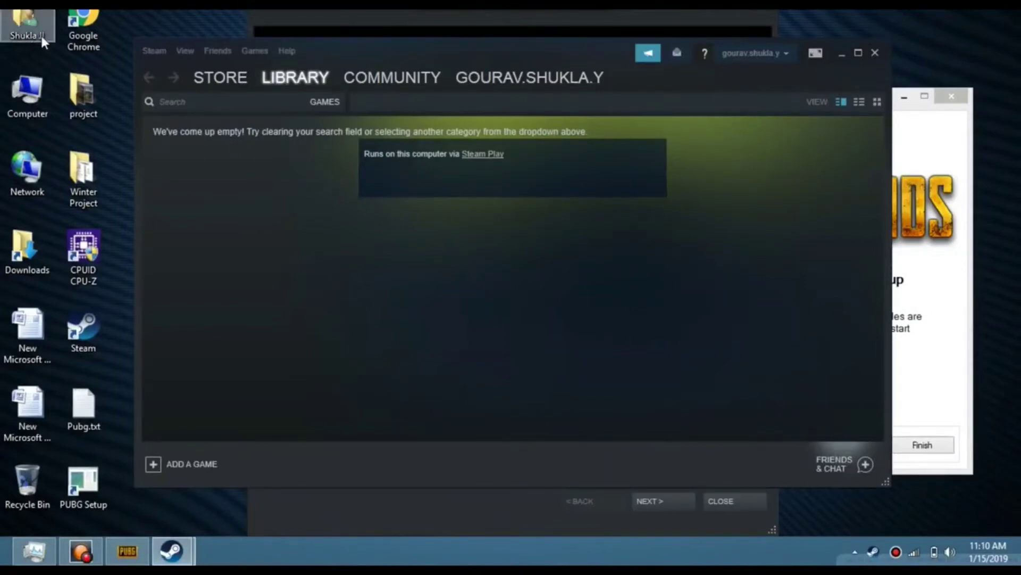
- Reposition the Steam window, switch from the Library to the Store, and minimize the Friends List window
drag(401, 50, 341, 78)
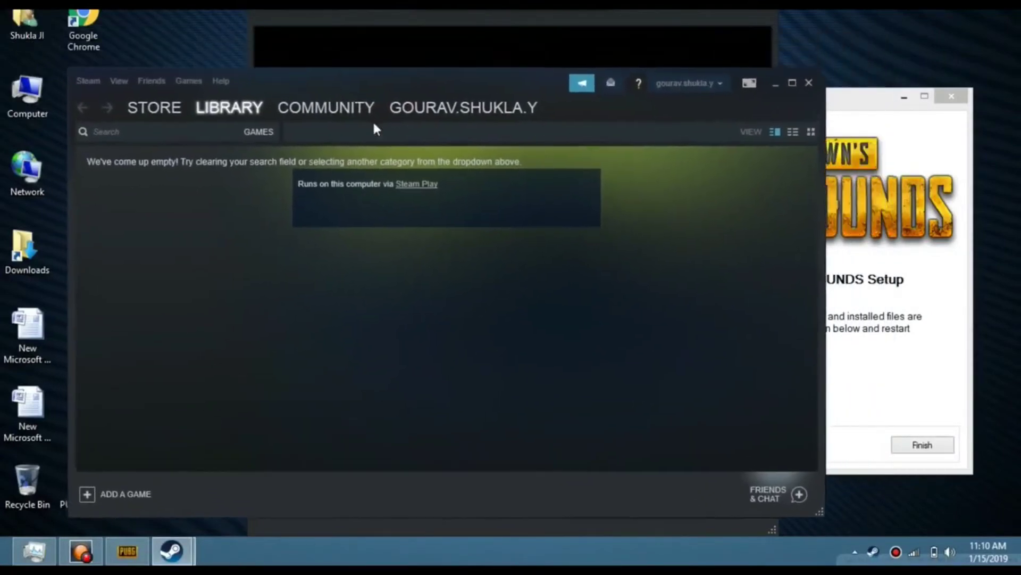
drag(375, 129, 407, 24)
click(217, 67)
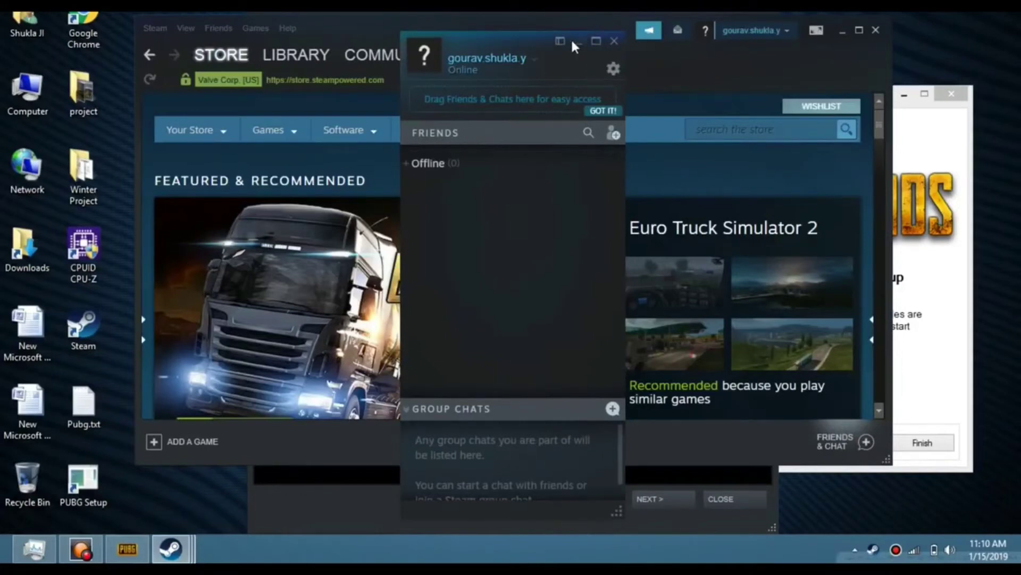
click(577, 43)
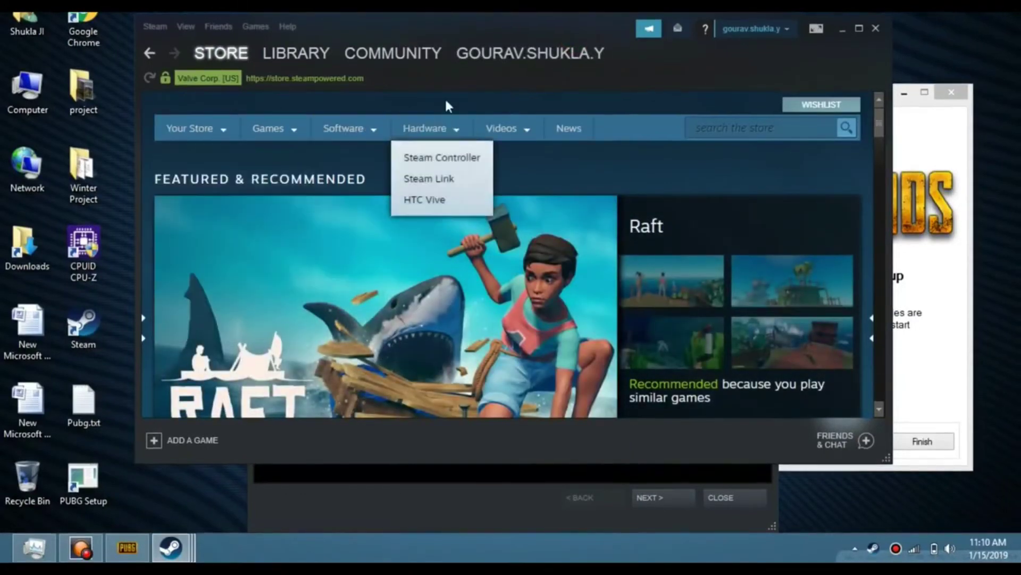
- Look through the Steam Store front page from the featured games down to the budget titles, and minimize Steam
scroll(569, 202, down, 9)
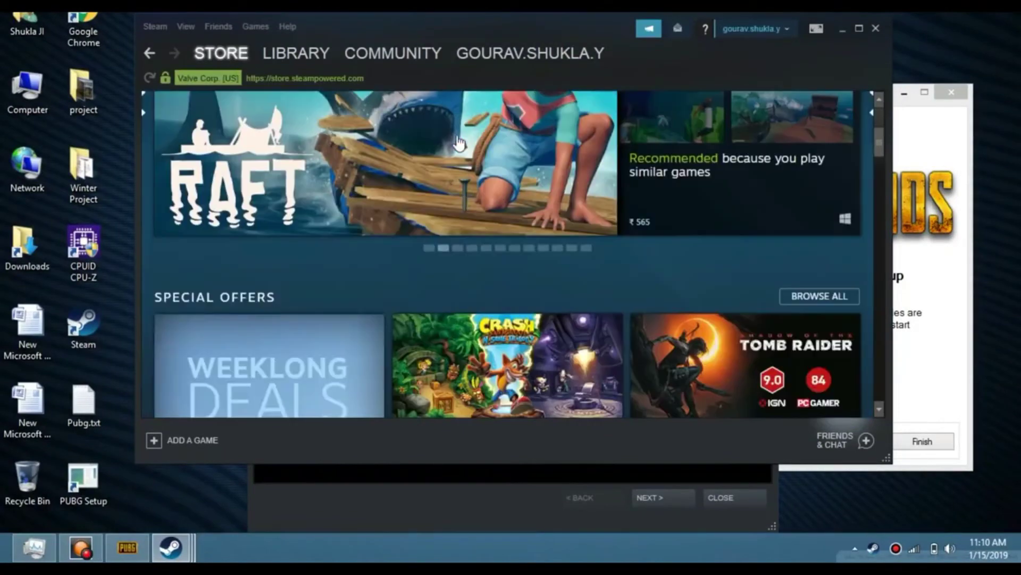
scroll(574, 204, up, 8)
scroll(574, 203, down, 12)
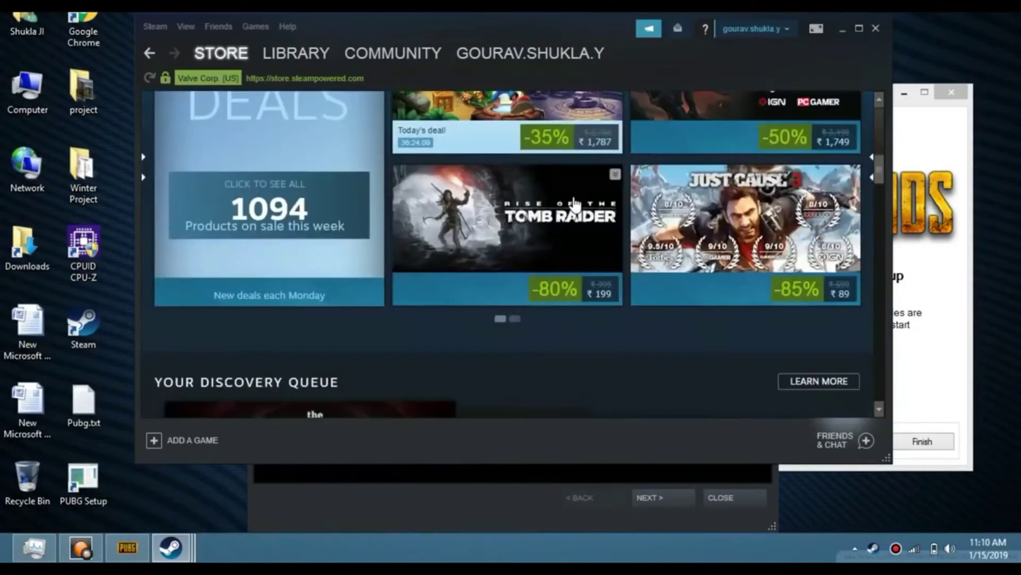
scroll(575, 204, down, 10)
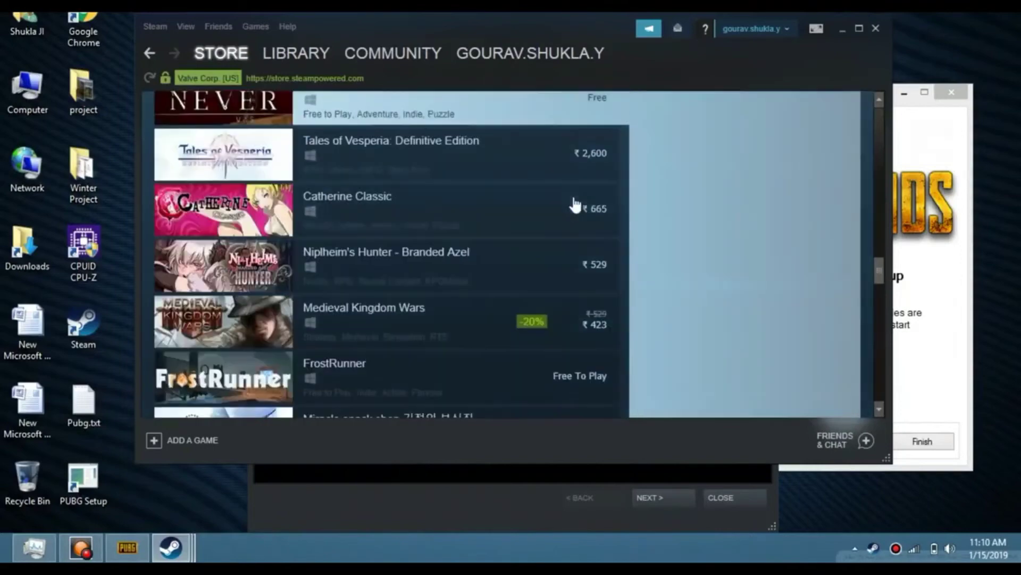
scroll(610, 277, down, 4)
scroll(590, 277, down, 4)
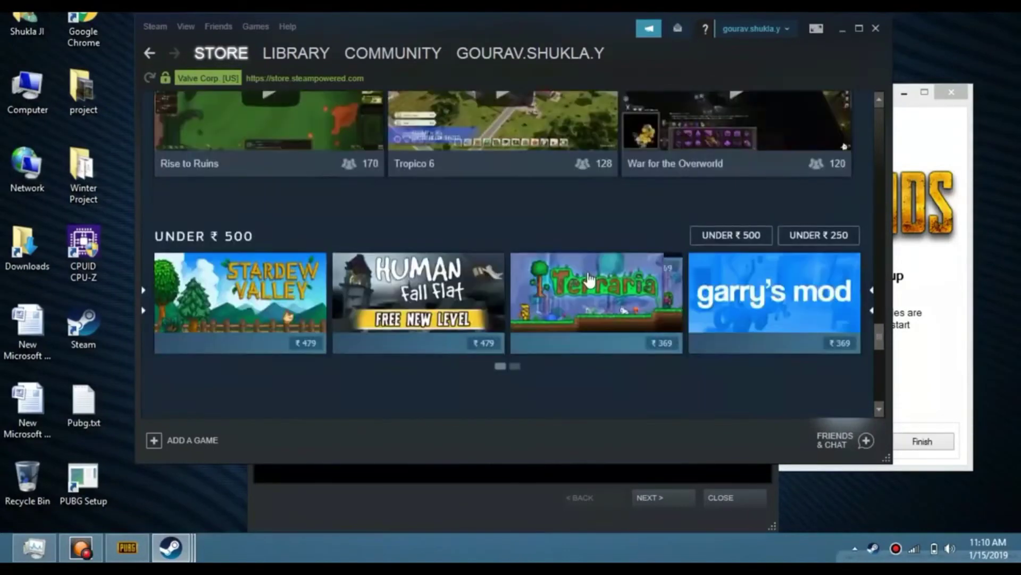
scroll(588, 280, up, 4)
scroll(589, 280, down, 10)
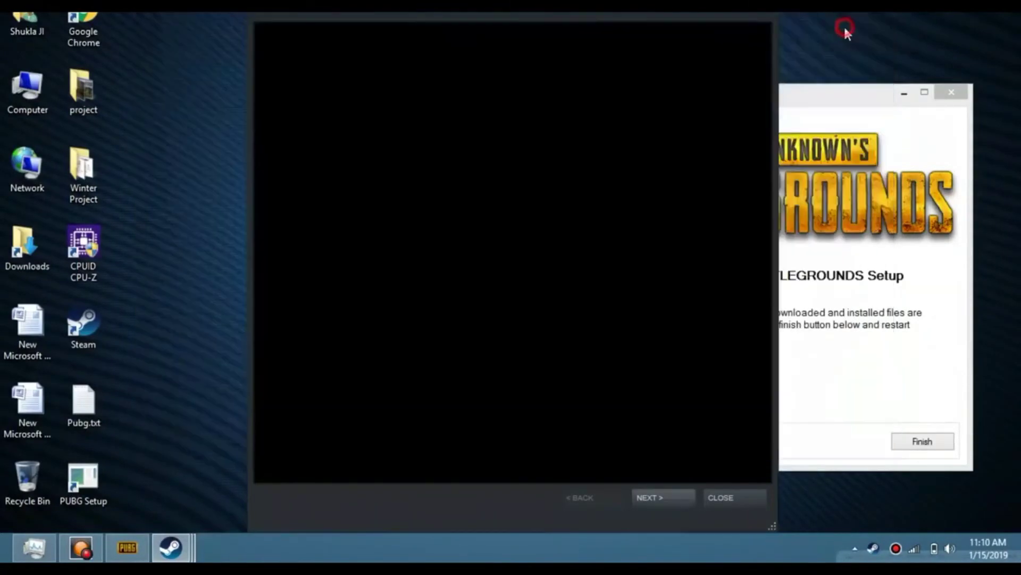
click(842, 25)
- Check the running processes in Task Manager, minimizing the Friends List and Task Manager to uncover the PUBG setup window
key(ctrl+shift+Escape)
mouse_move(172, 548)
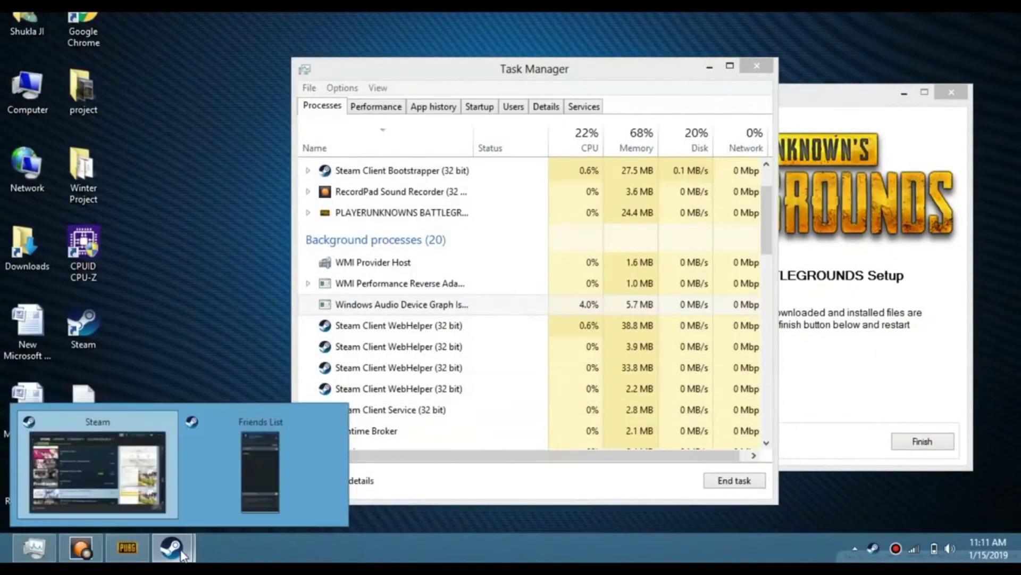
click(230, 483)
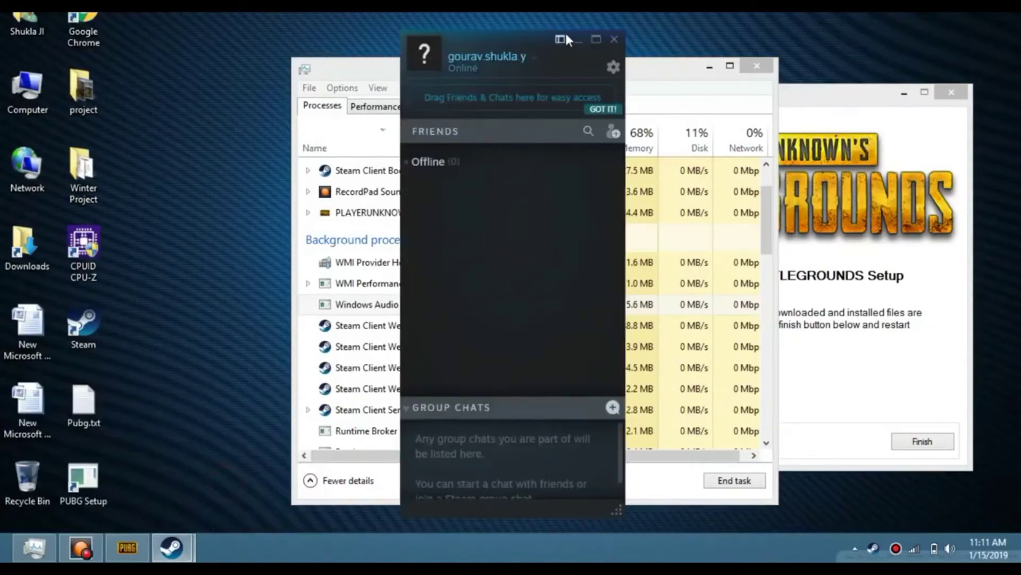
click(578, 37)
drag(574, 82, 543, 10)
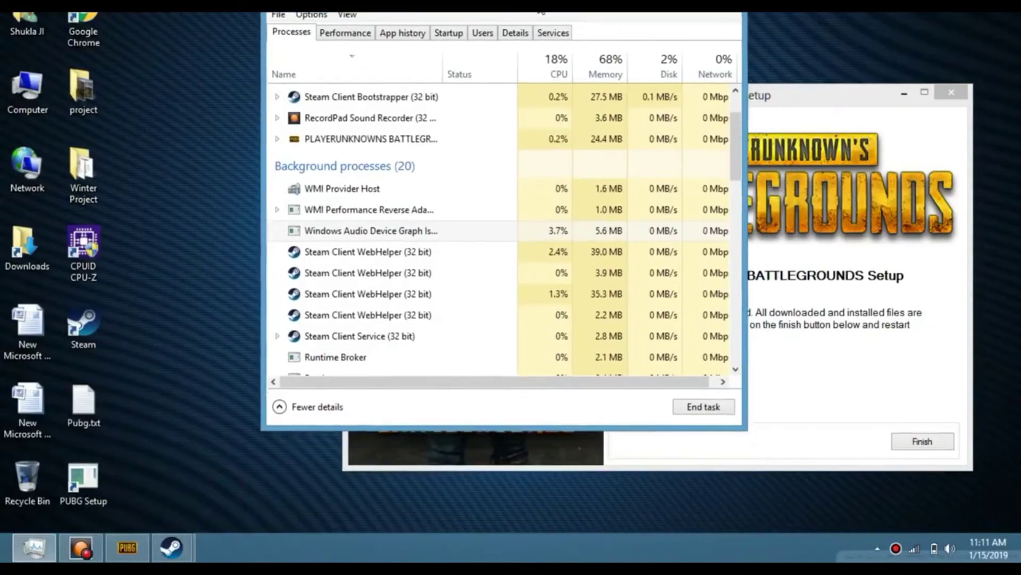
click(33, 547)
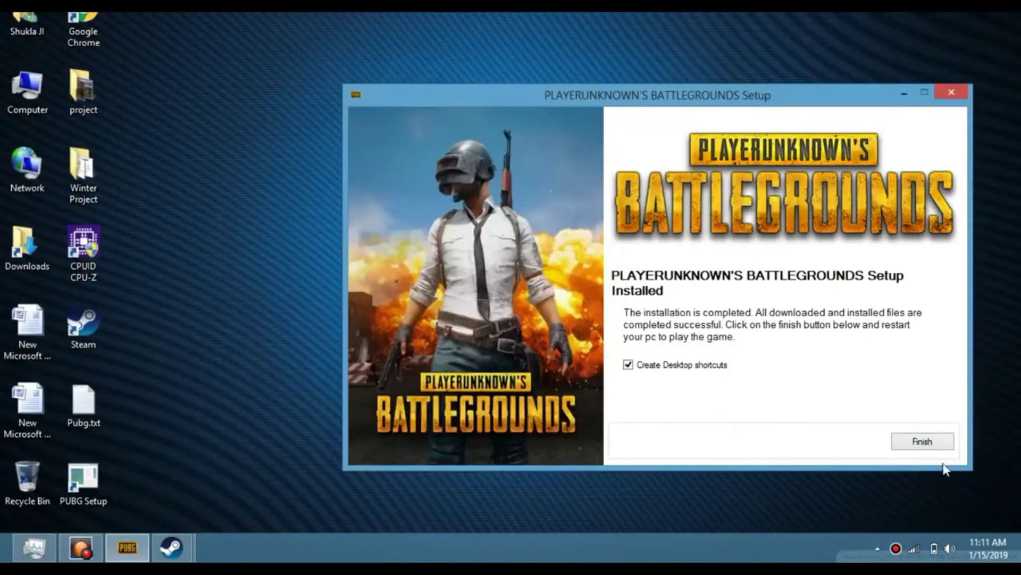
- Finish the PLAYERUNKNOWN'S BATTLEGROUNDS setup wizard and refresh the desktop
click(920, 441)
right_click(347, 156)
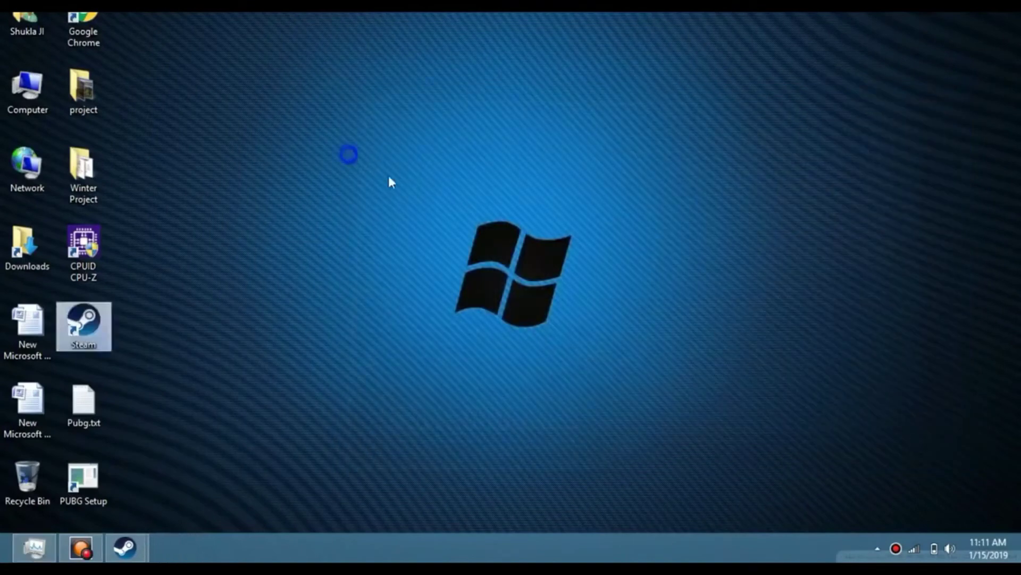
click(424, 198)
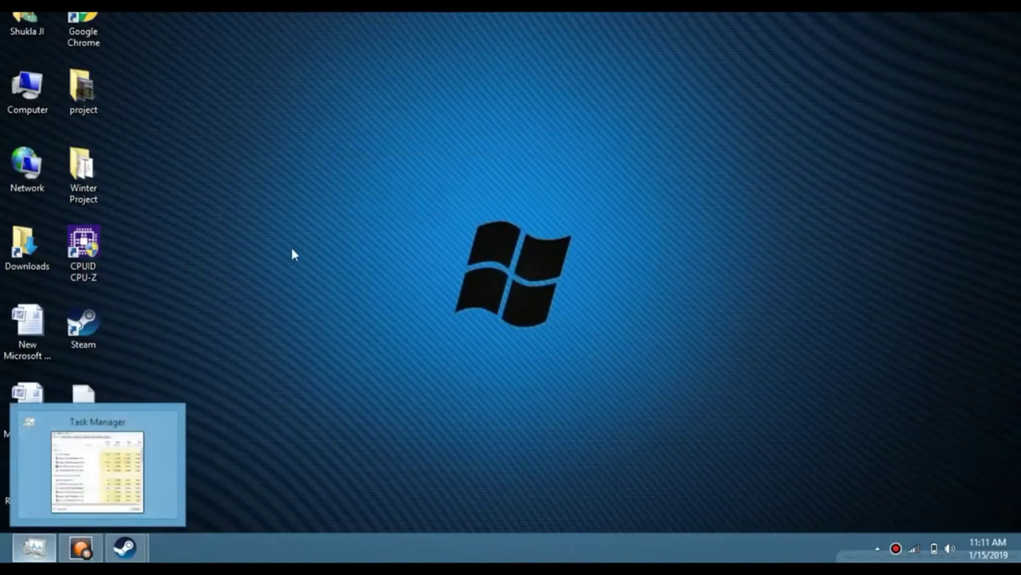
right_click(291, 231)
click(327, 274)
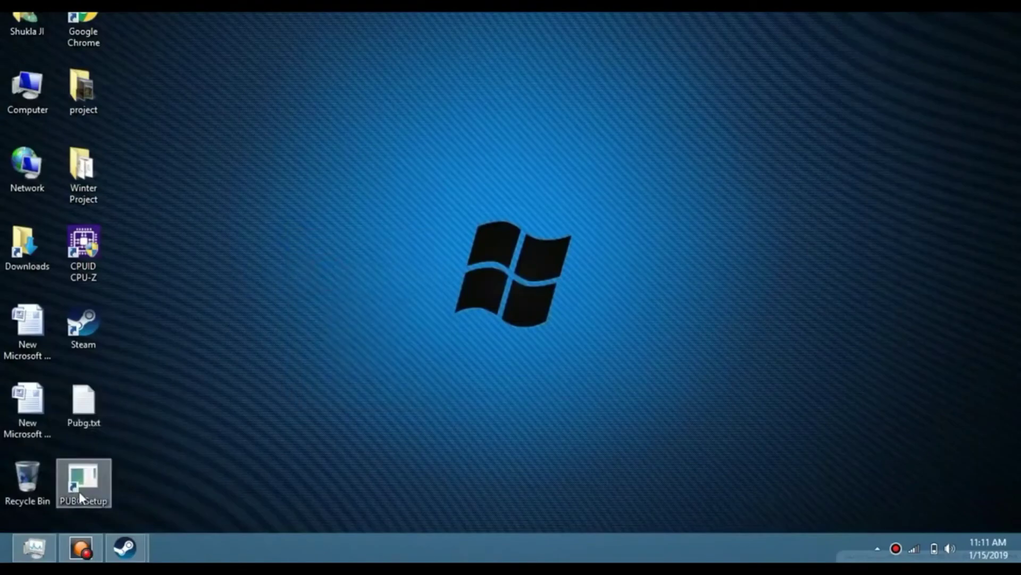